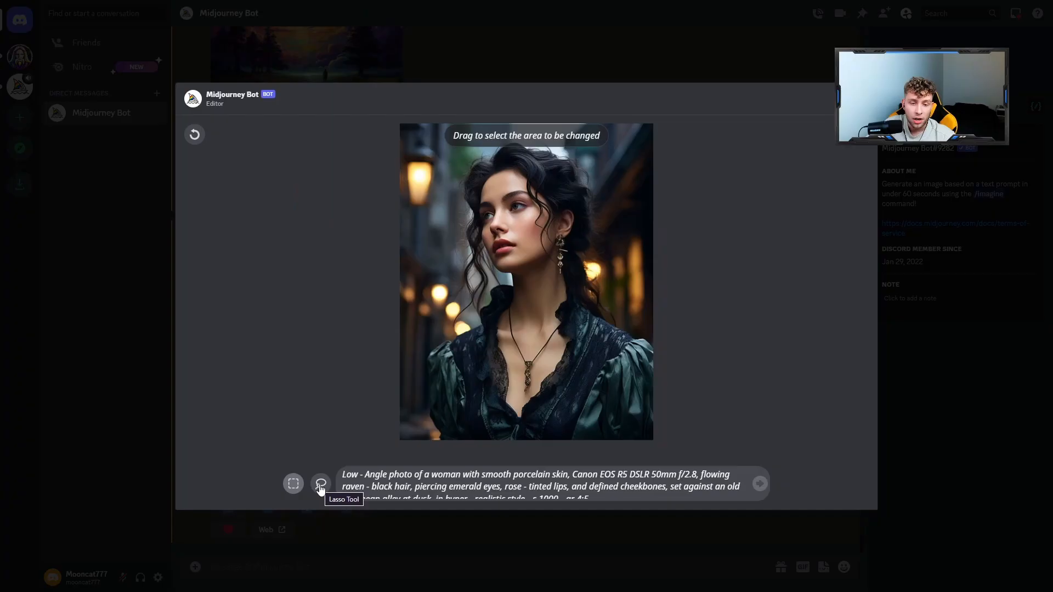
Step: Lasso the area covering the woman's dress, neck and shoulders as the region to change
{"action": "left_click", "coordinate": [157, 549]}
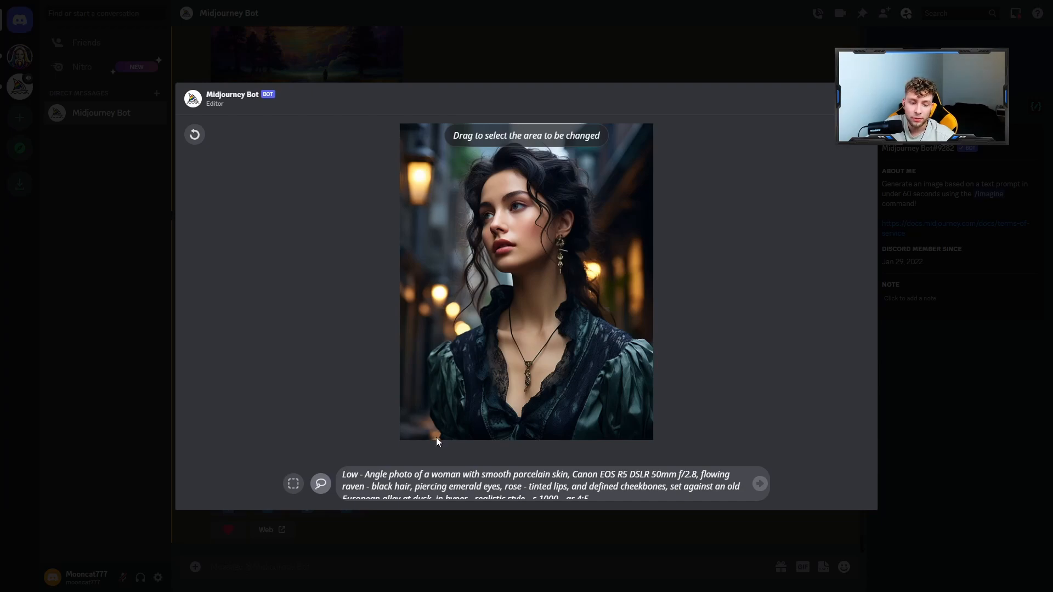
{"action": "left_click_drag", "start_coordinate": [432, 435], "coordinate": [424, 420]}
{"action": "mouse_move", "coordinate": [419, 369]}
{"action": "left_mouse_down"}
{"action": "mouse_move", "coordinate": [455, 320]}
{"action": "mouse_move", "coordinate": [556, 282]}
{"action": "mouse_move", "coordinate": [632, 315]}
{"action": "mouse_move", "coordinate": [667, 372]}
{"action": "mouse_move", "coordinate": [677, 454]}
{"action": "mouse_move", "coordinate": [650, 464]}
{"action": "mouse_move", "coordinate": [445, 456]}
{"action": "left_mouse_up"}
{"action": "left_click_drag", "start_coordinate": [405, 422], "coordinate": [426, 323]}
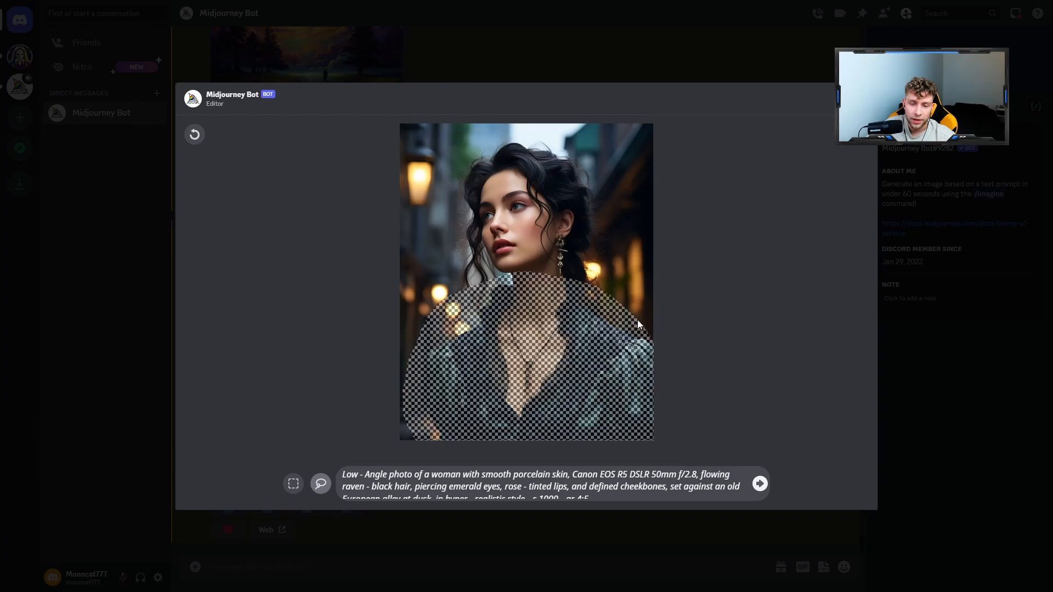
Step: Replace the prompt with "pink fancy dress ,golden elements --s 1000" and submit the region variation
{"action": "left_click_drag", "start_coordinate": [590, 496], "coordinate": [333, 460]}
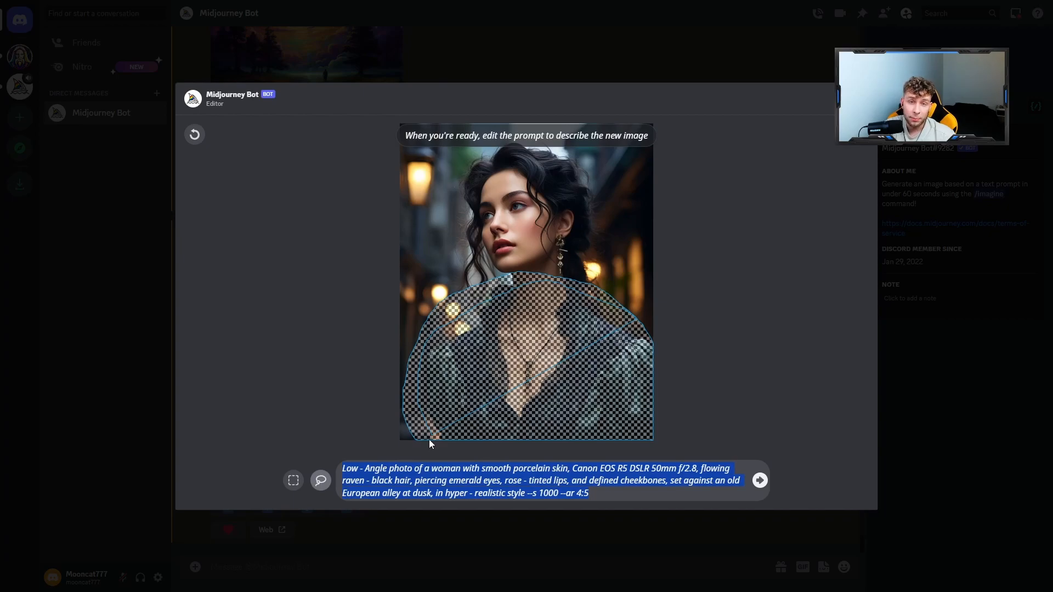
{"action": "type", "text": "pin"}
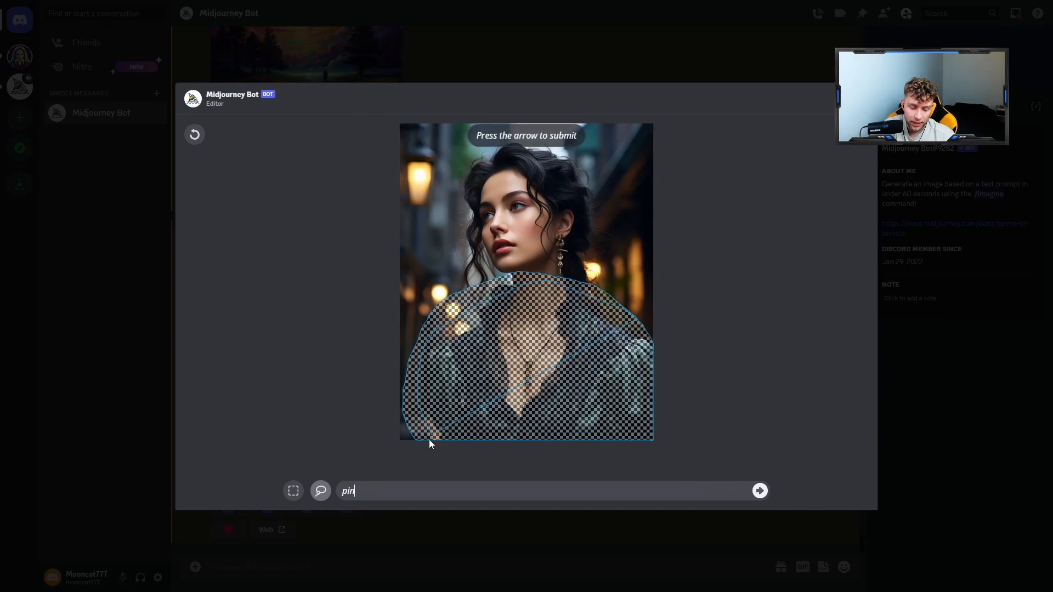
{"action": "type", "text": "k fancy dress"}
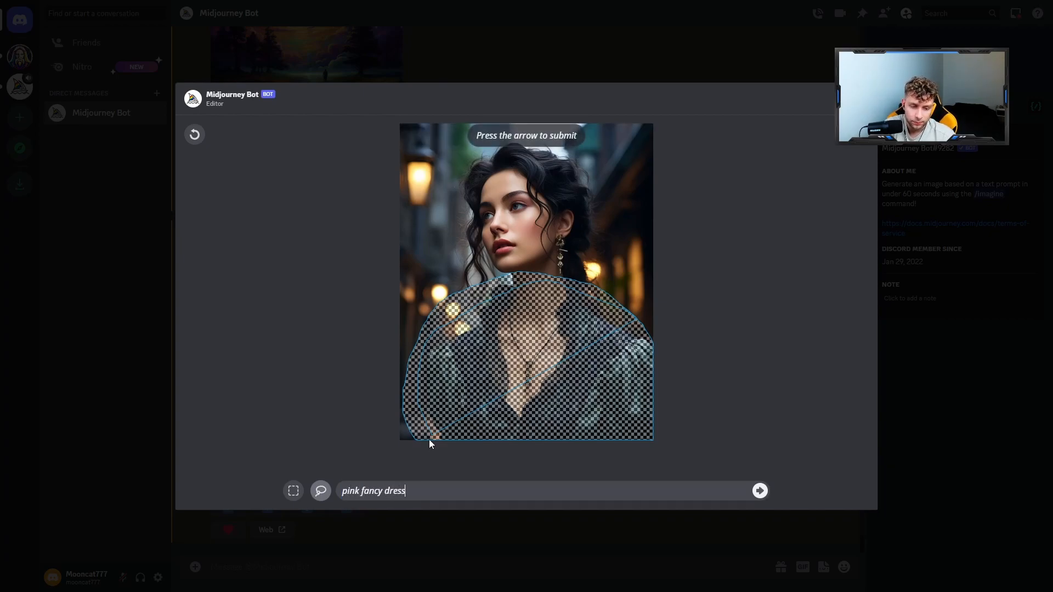
{"action": "type", "text": " ,golden elements --s 1000"}
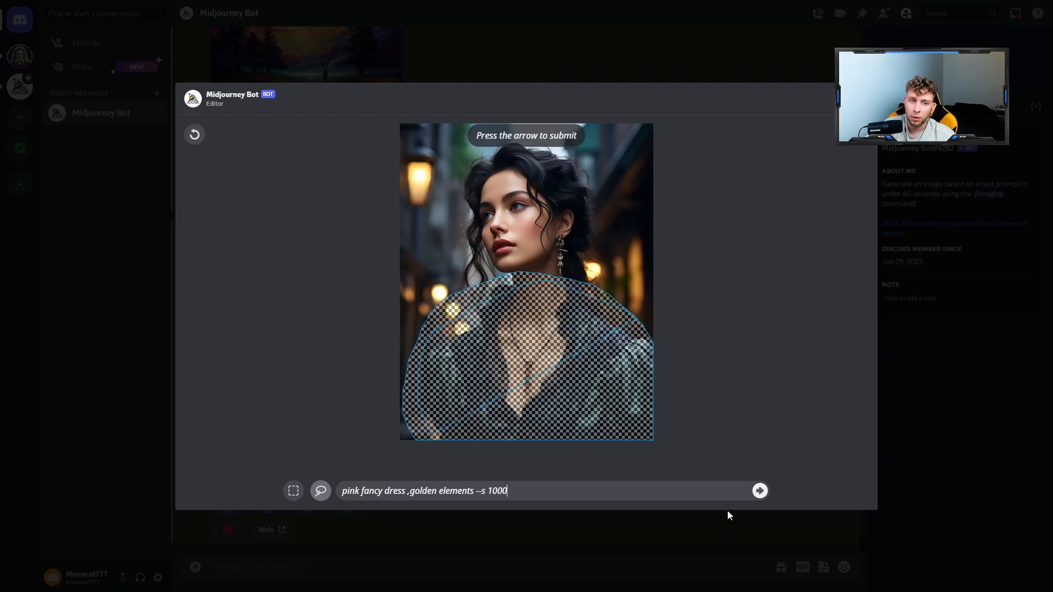
{"action": "left_click", "coordinate": [761, 492]}
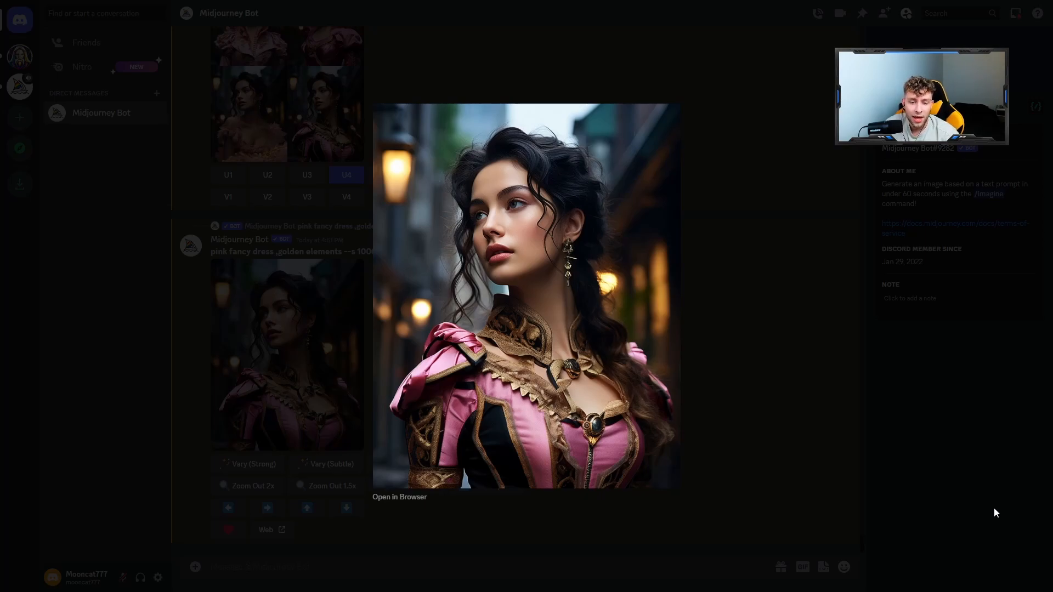
Step: Open the upscaled pink-dress portrait for region variation and mark a rectangle over the woman's face
{"action": "left_click", "coordinate": [914, 490]}
{"action": "left_click", "coordinate": [405, 464]}
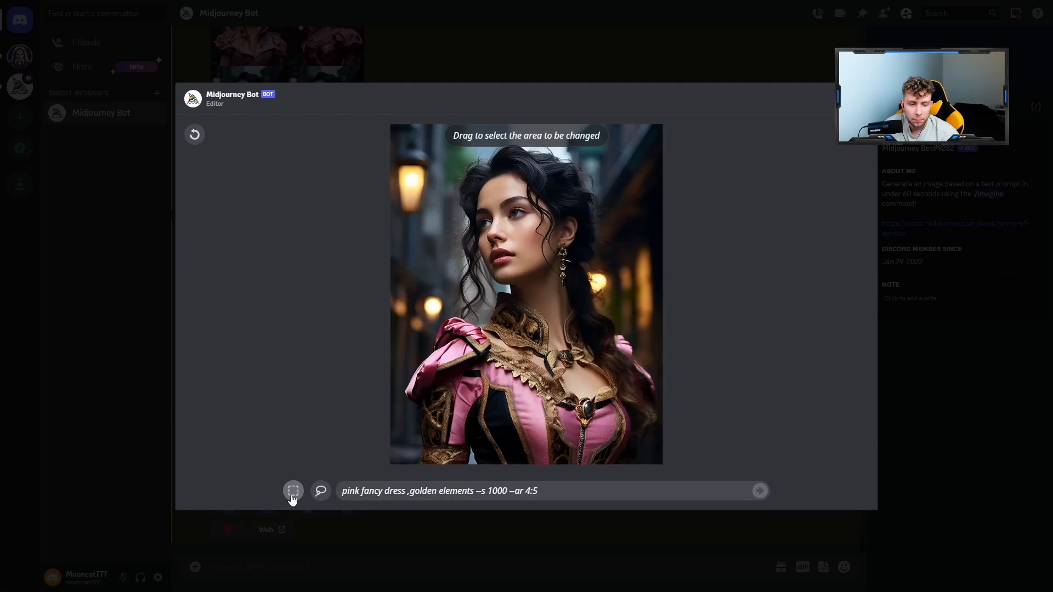
{"action": "left_click_drag", "start_coordinate": [464, 159], "coordinate": [596, 297]}
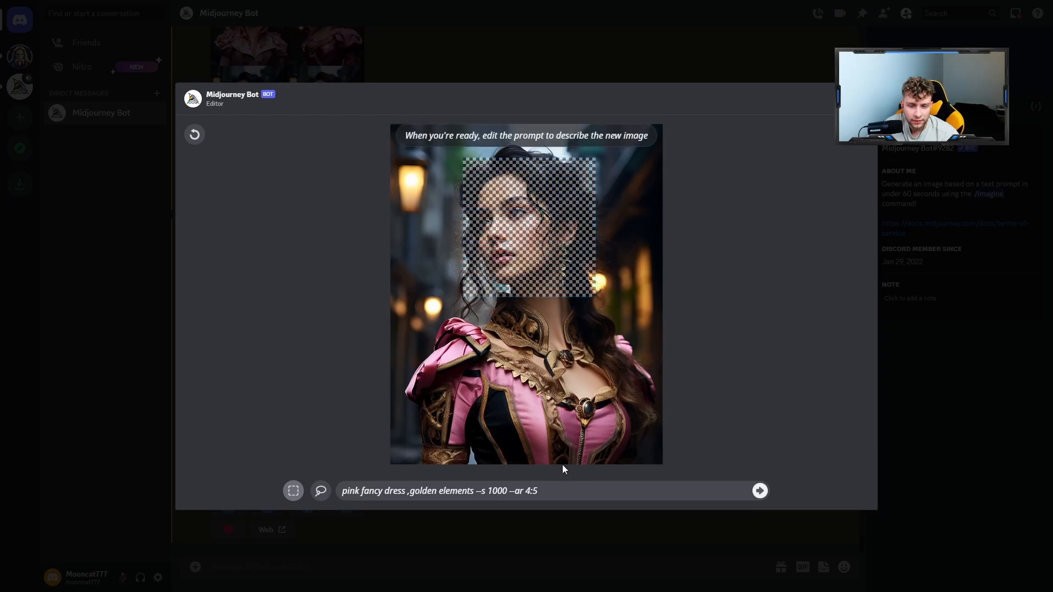
Step: Replace the prompt for the face region with "beautiful woman face --s 1000"
{"action": "left_click_drag", "start_coordinate": [561, 497], "coordinate": [334, 491]}
{"action": "type", "text": "bea"}
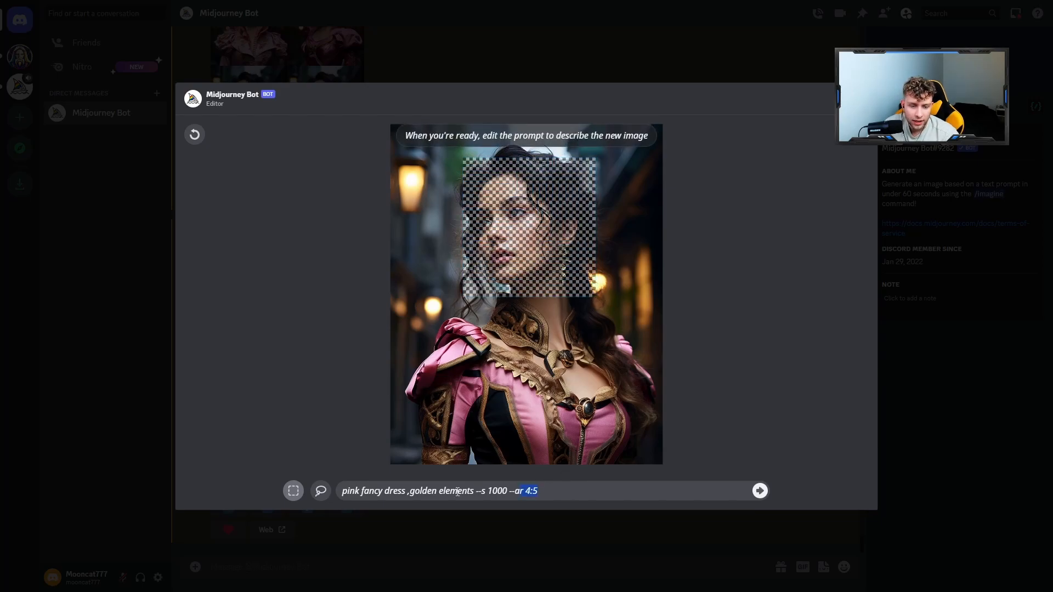
{"action": "type", "text": "utiful woman "}
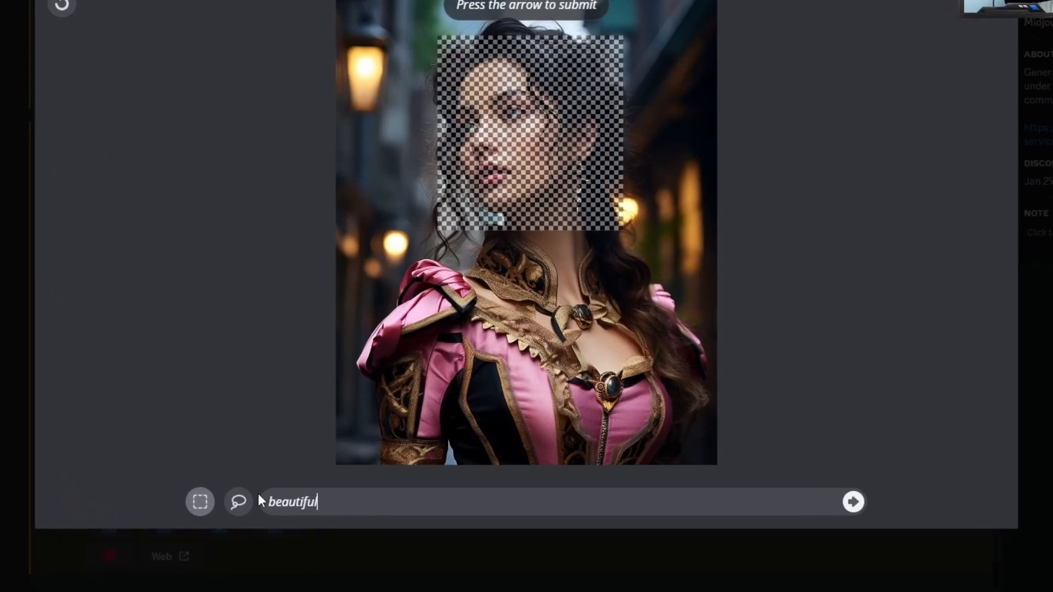
{"action": "type", "text": "face --s 1000"}
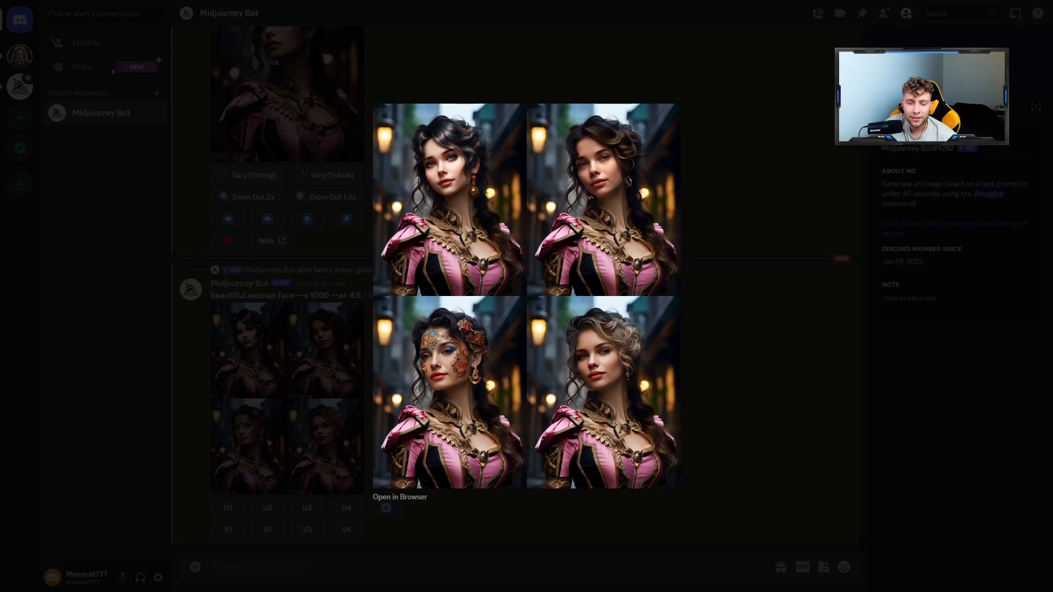
Step: Reopen the pink-dress portrait for region variation, reselect the whole image, and submit the prompt "beautiful woman --s 1000"
{"action": "left_click", "coordinate": [858, 238]}
{"action": "scroll", "coordinate": [306, 245], "scroll_direction": "up", "scroll_amount": 1}
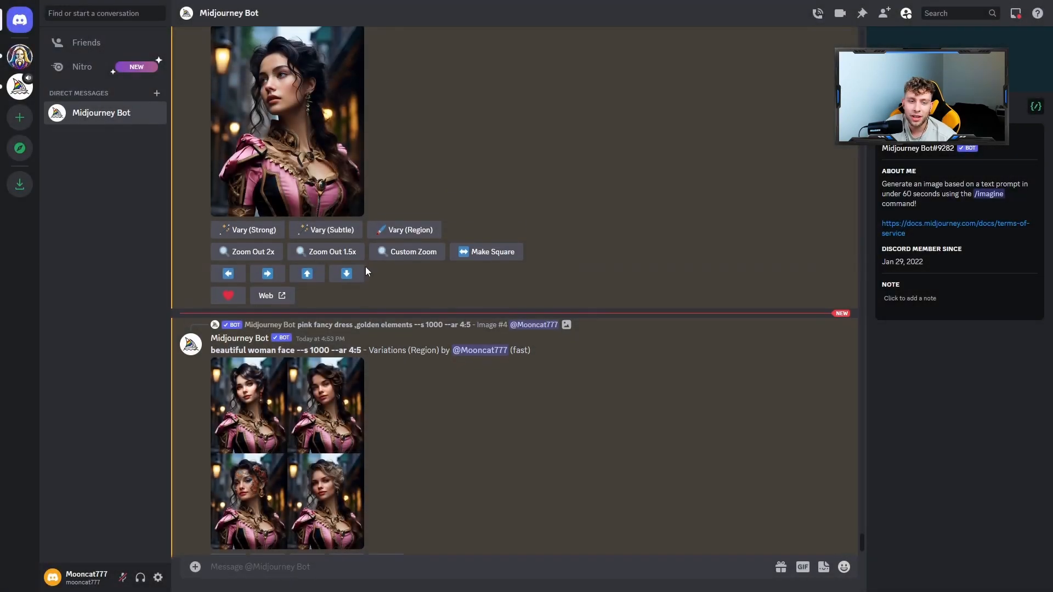
{"action": "left_click", "coordinate": [417, 233]}
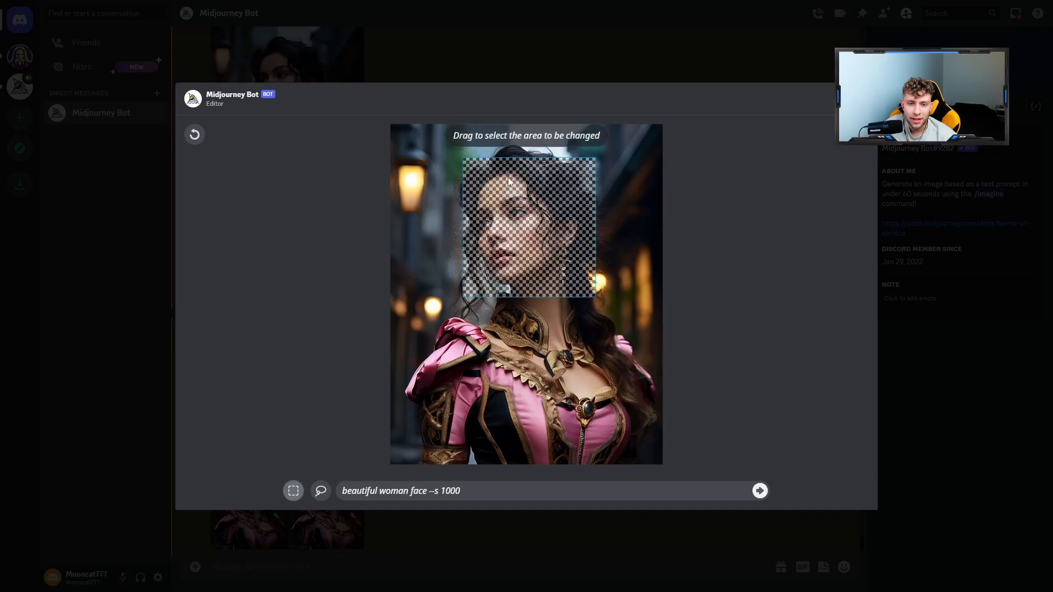
{"action": "left_click", "coordinate": [194, 135]}
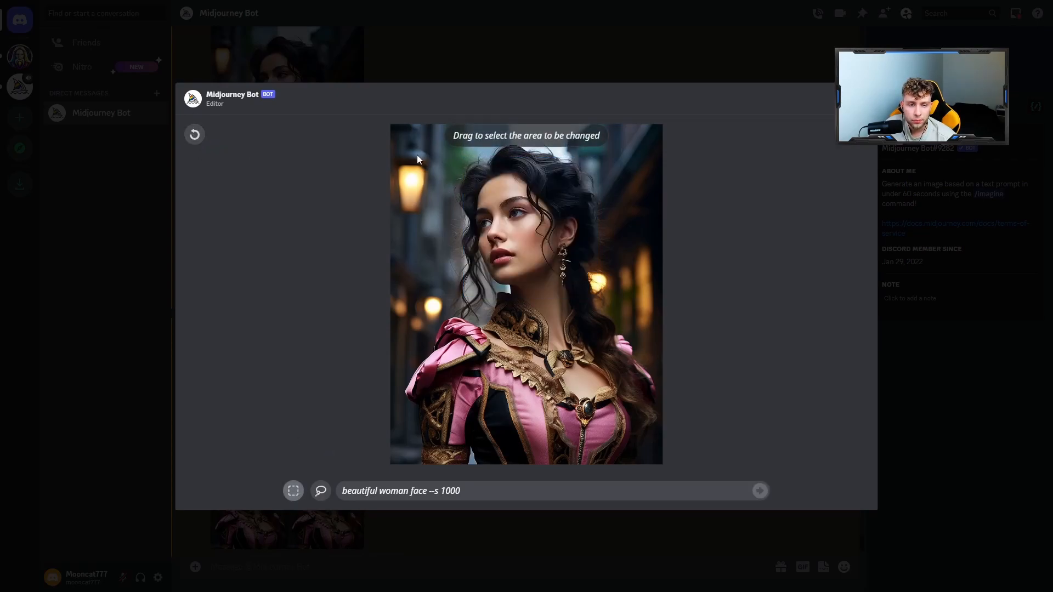
{"action": "left_click_drag", "start_coordinate": [388, 120], "coordinate": [705, 473]}
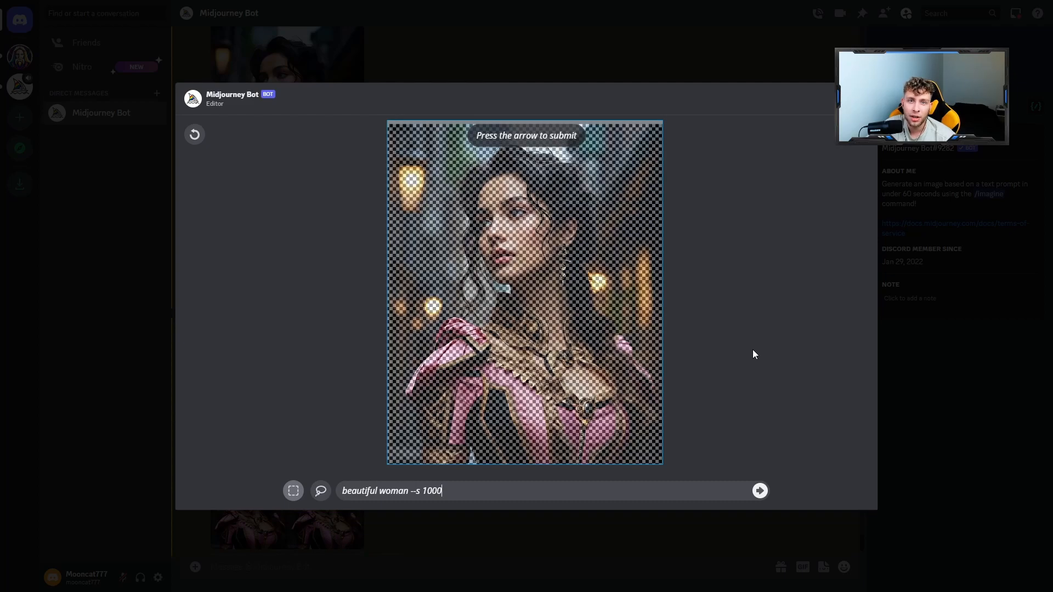
{"action": "left_click", "coordinate": [760, 492]}
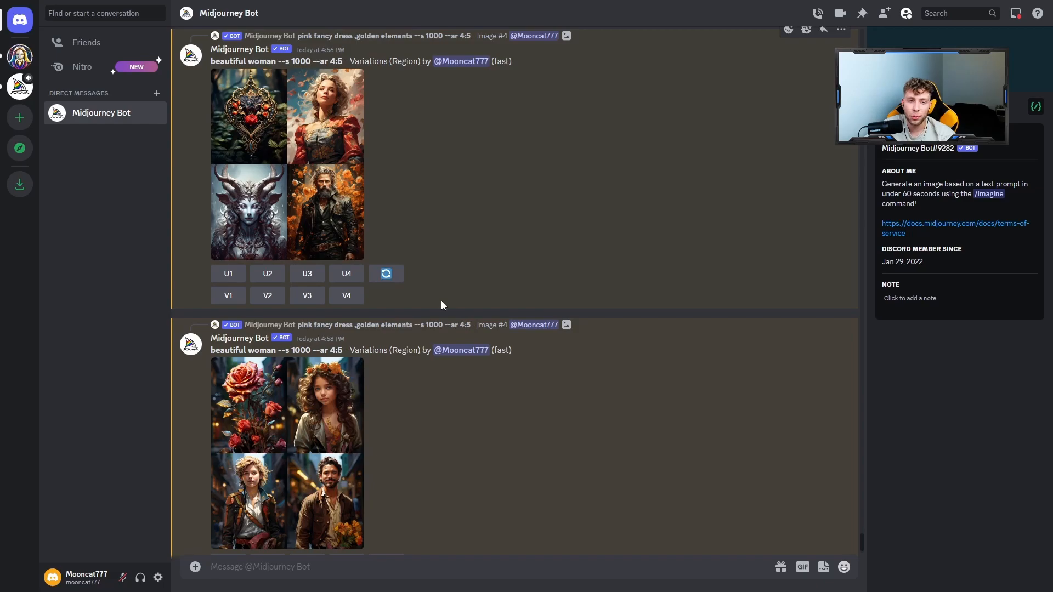
Step: Examine the two "beautiful woman" variation grids enlarged, one after the other
{"action": "left_click", "coordinate": [332, 157]}
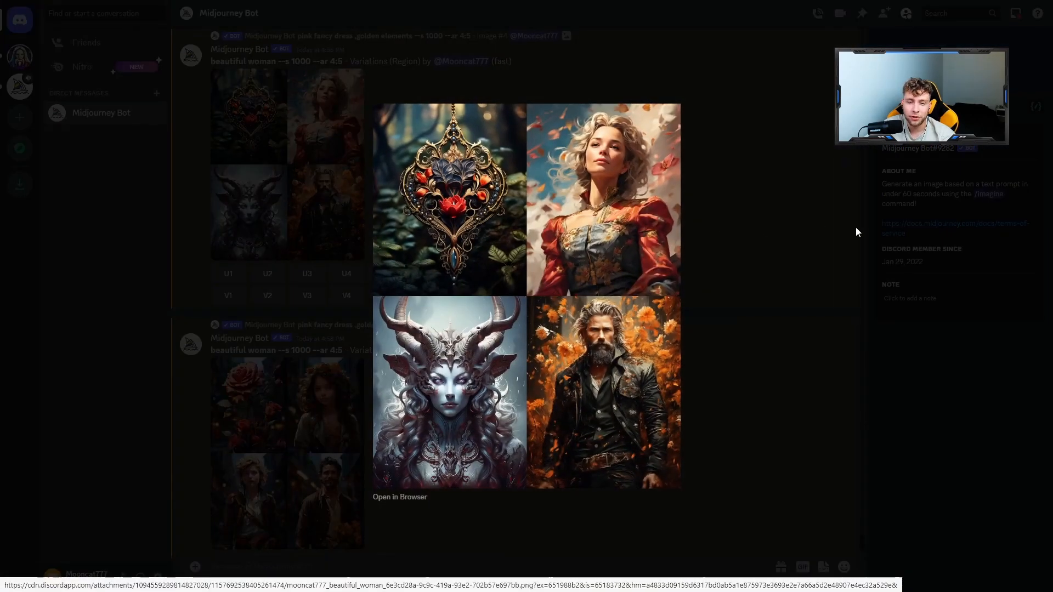
{"action": "left_click", "coordinate": [785, 227]}
{"action": "scroll", "coordinate": [335, 304], "scroll_direction": "down", "scroll_amount": 2}
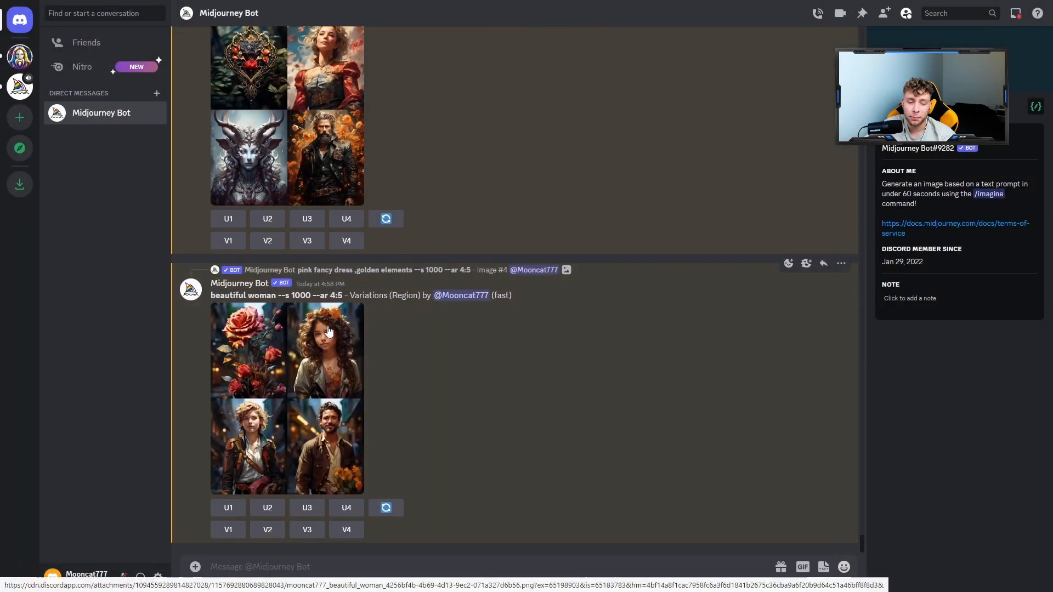
{"action": "left_click", "coordinate": [329, 330]}
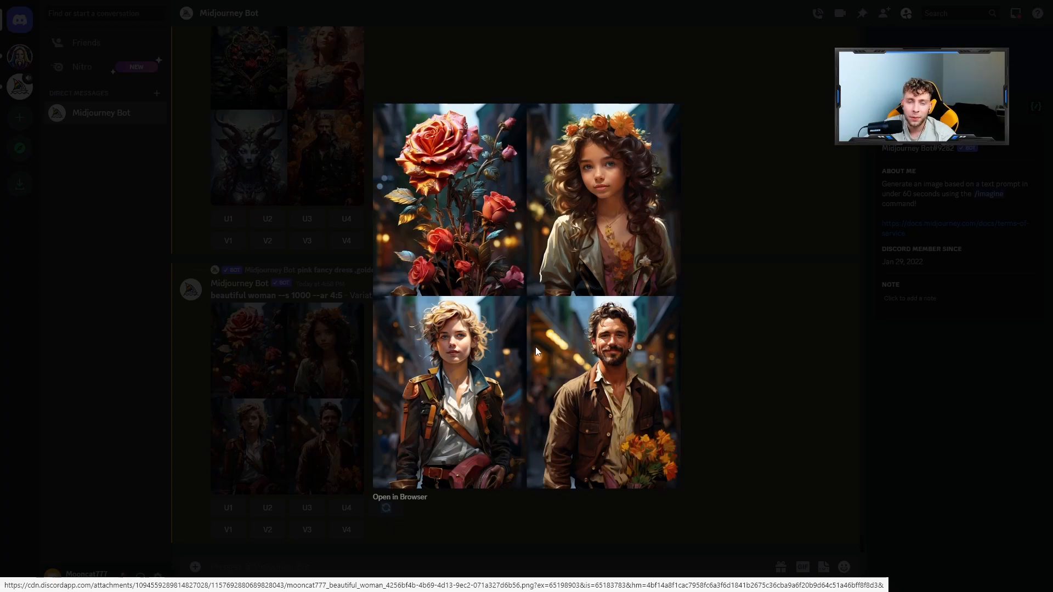
{"action": "key", "text": "Escape"}
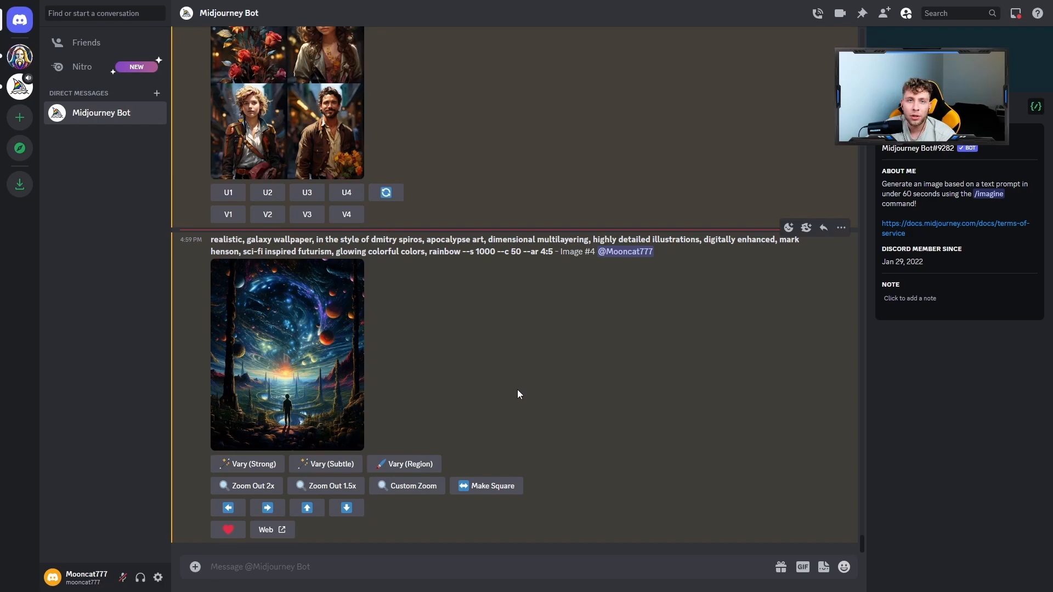
Step: Open the galaxy wallpaper image for region variation, clear the existing selection, and mark a rectangle over the whole upper sky
{"action": "left_click", "coordinate": [405, 464]}
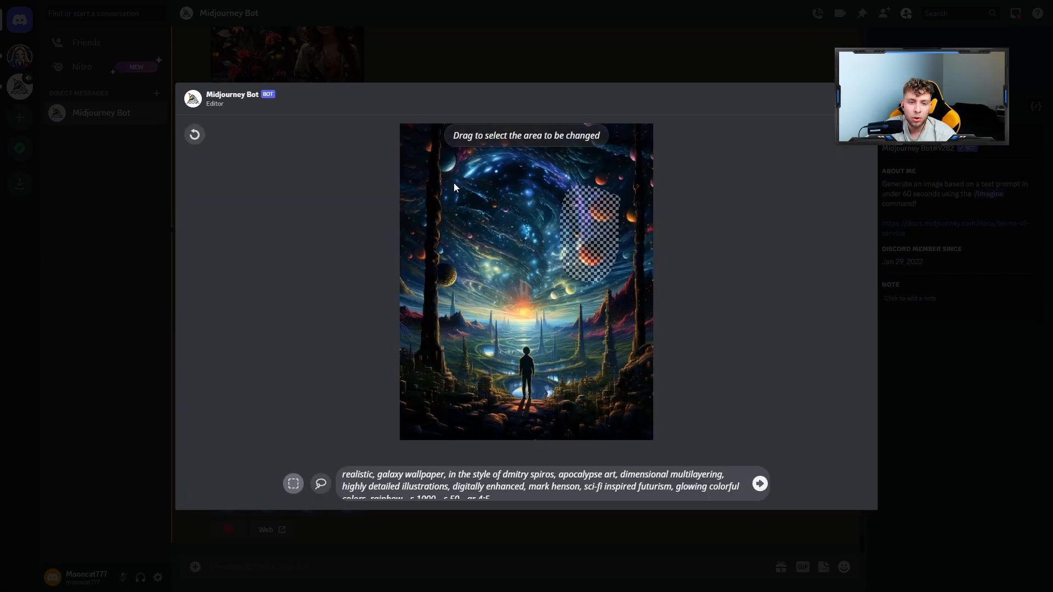
{"action": "left_click", "coordinate": [194, 134]}
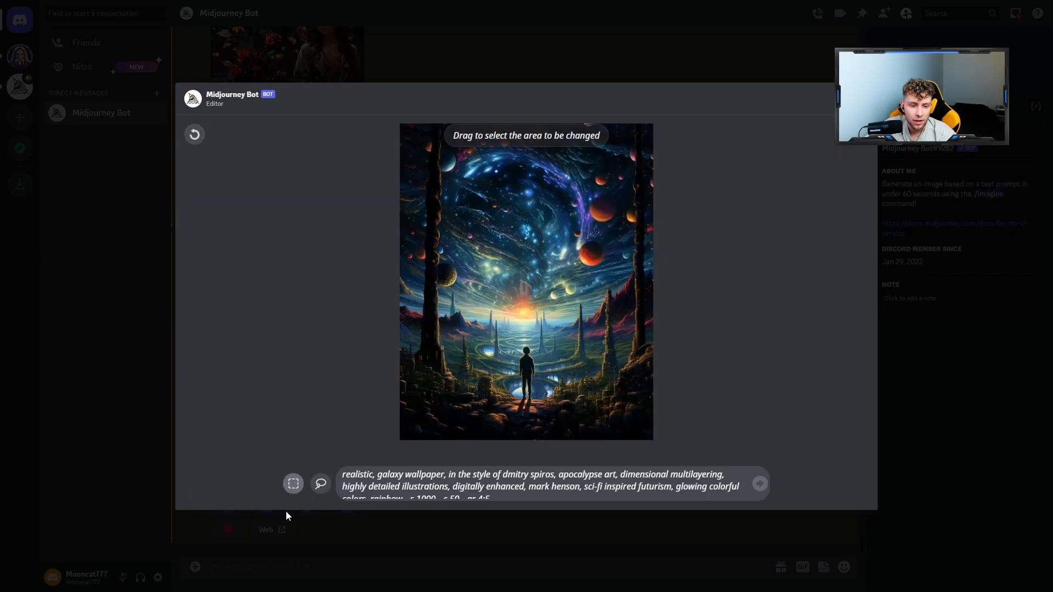
{"action": "left_click_drag", "start_coordinate": [399, 120], "coordinate": [683, 279]}
Step: Replace the prompt with "crimson sky ,cosmic planets, fantasy theme, vivid colors, in the style of Chris Moore, red, pink, blue, green --s 1000"
{"action": "left_click", "coordinate": [504, 495]}
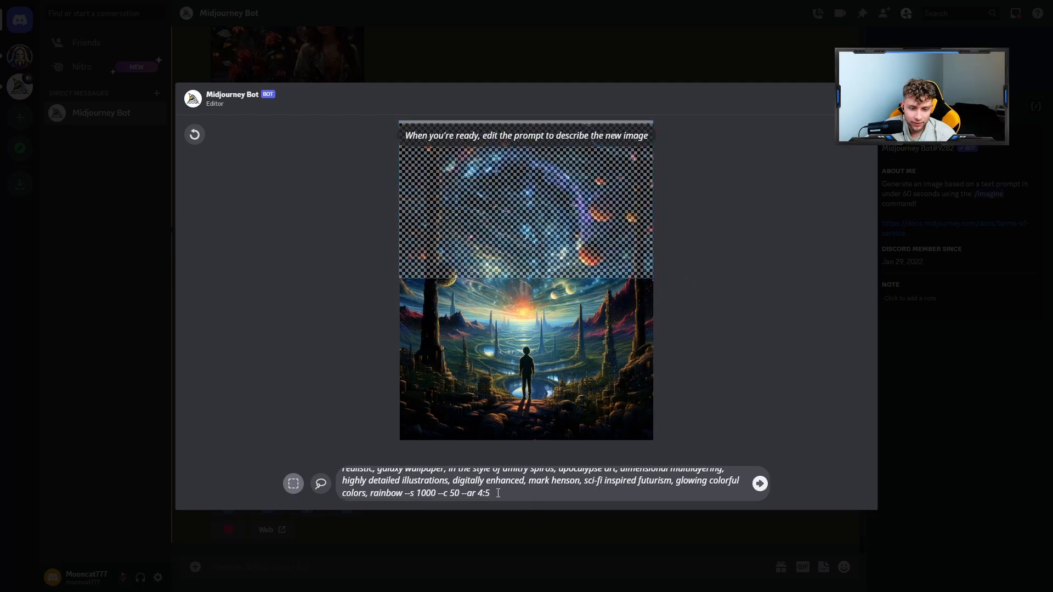
{"action": "key", "text": "ctrl+a"}
{"action": "left_click", "coordinate": [366, 472]}
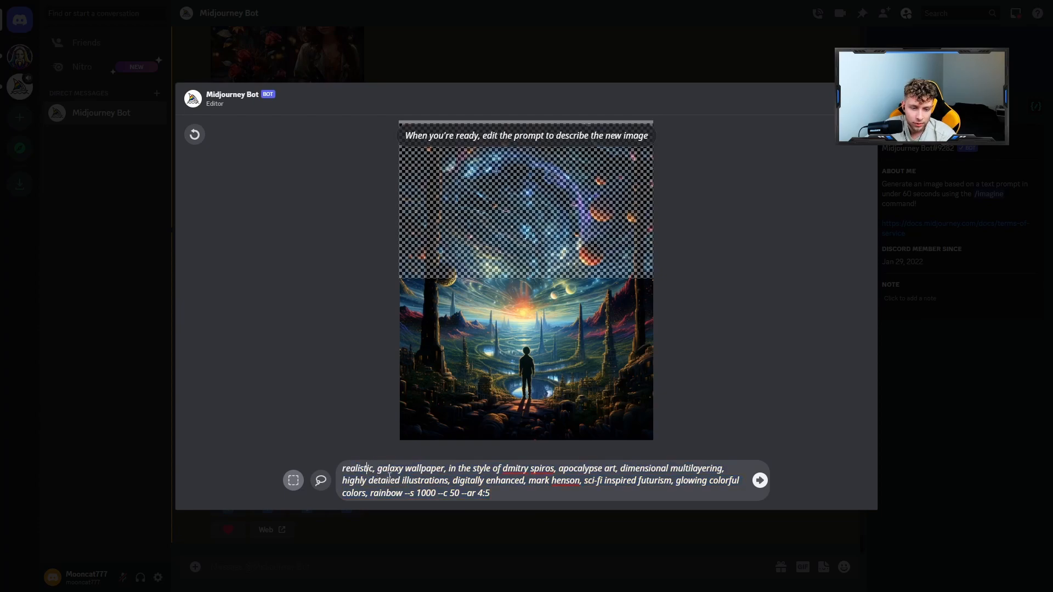
{"action": "key", "text": "ctrl+a"}
{"action": "type", "text": "crimson sky ,cosmic planets, fantasy theme, vivid colors, in the style of Chris Moore, red, pink, blue, green --s 1000"}
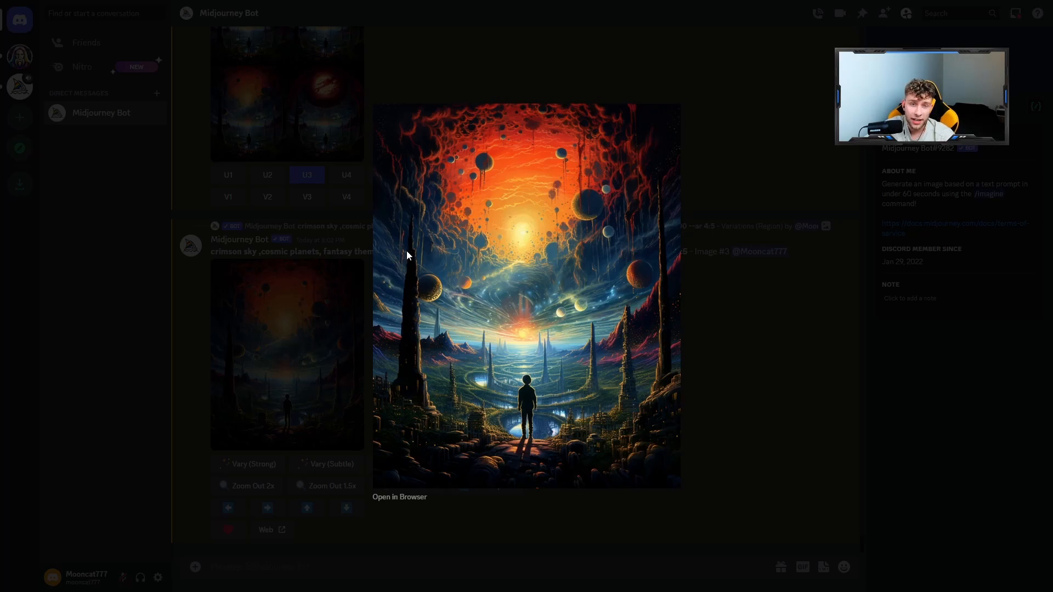
Step: Select the central sky of the crimson-sky image for region variation and submit the prompt "spaceship , modern, fantasy theme, vivid colors --s 1000 --ar 4:5"
{"action": "left_click", "coordinate": [769, 331]}
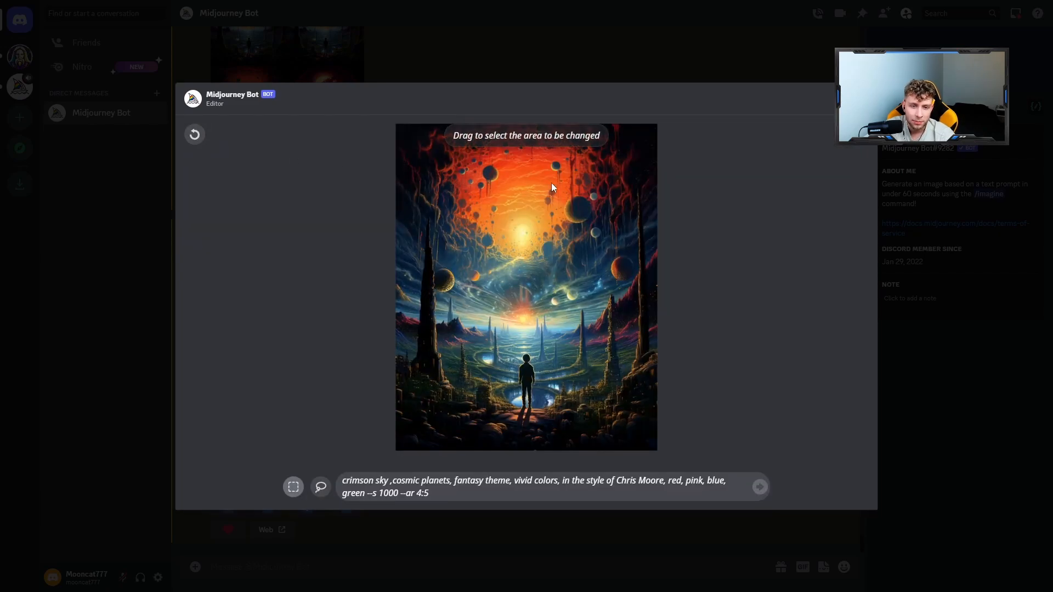
{"action": "mouse_move", "coordinate": [619, 173]}
{"action": "left_mouse_down"}
{"action": "mouse_move", "coordinate": [466, 313]}
{"action": "mouse_move", "coordinate": [456, 309]}
{"action": "left_mouse_up"}
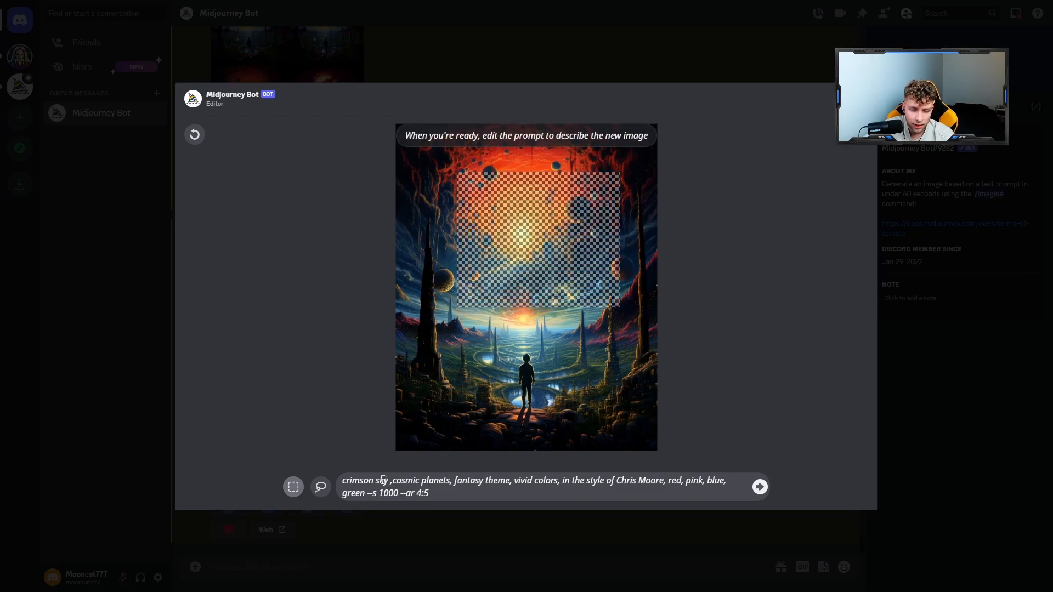
{"action": "left_click_drag", "start_coordinate": [388, 482], "coordinate": [345, 482]}
{"action": "type", "text": "spaceship , "}
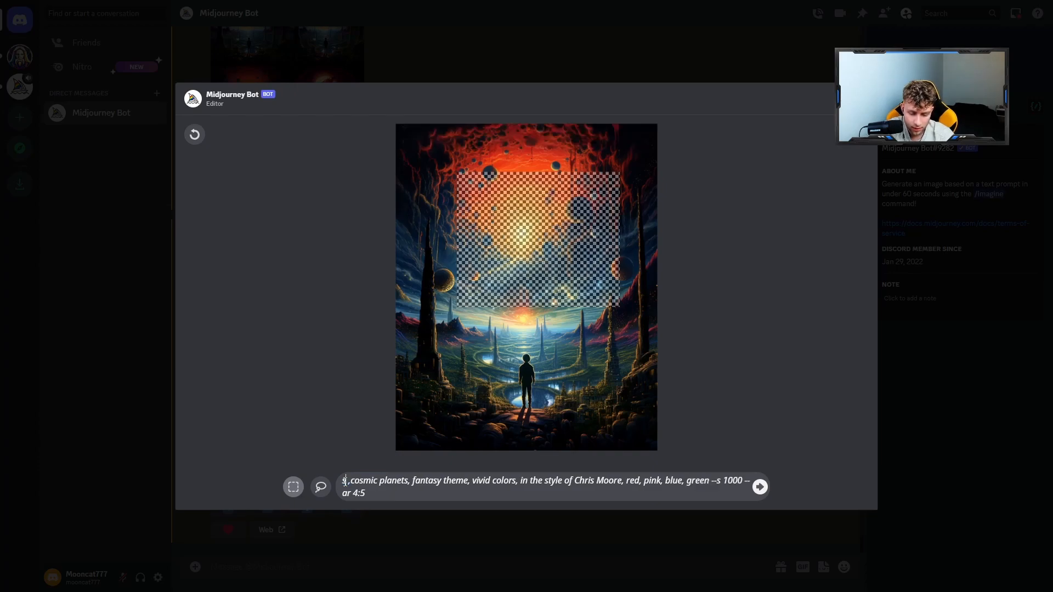
{"action": "type", "text": "modern,"}
{"action": "left_click_drag", "start_coordinate": [423, 483], "coordinate": [481, 485]}
{"action": "key", "text": "BackSpace"}
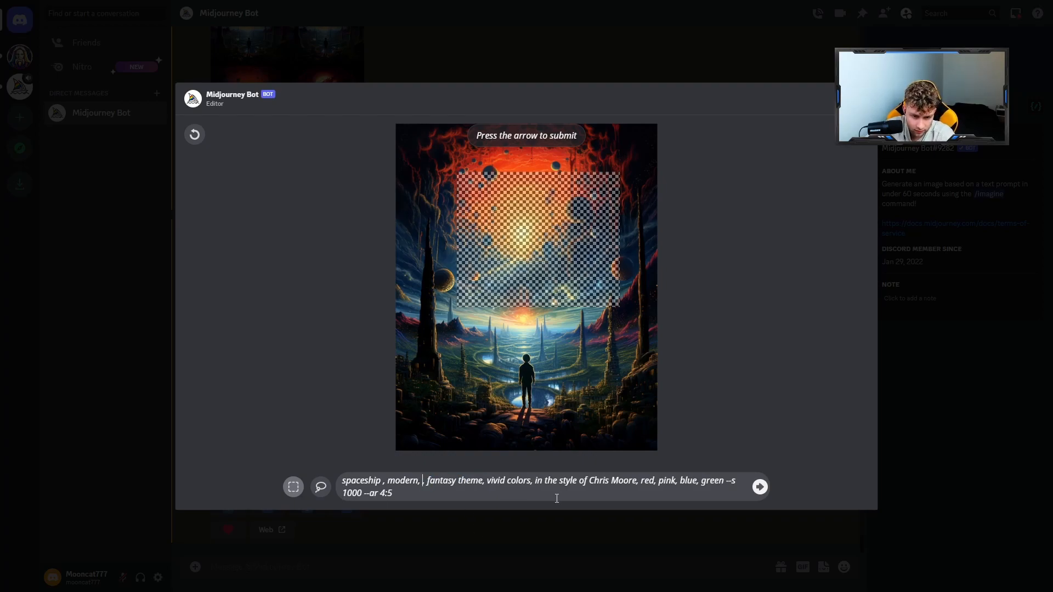
{"action": "key", "text": "Delete"}
{"action": "key", "text": "Delete"}
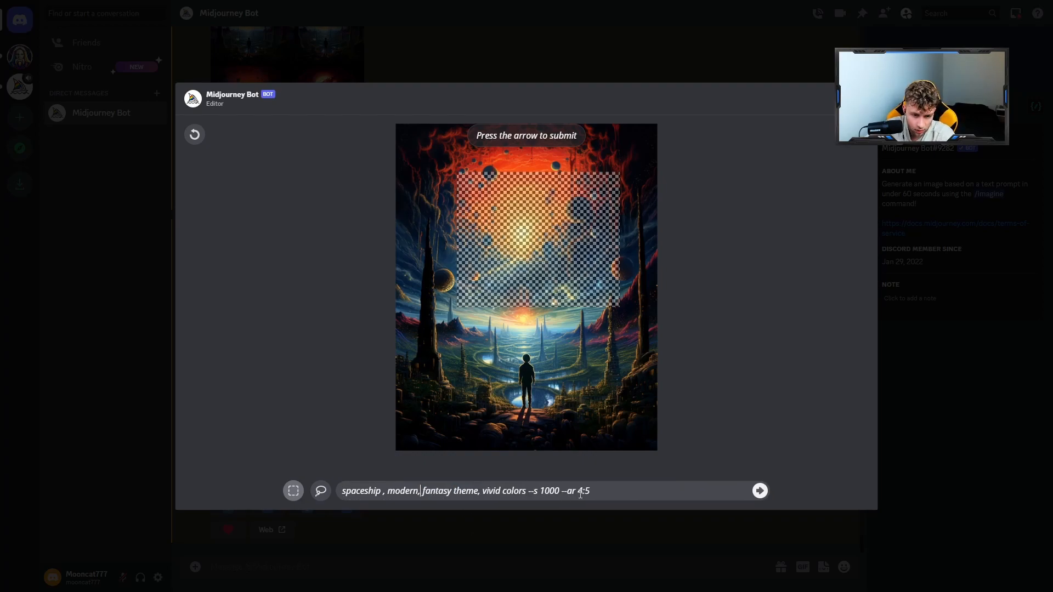
{"action": "left_click", "coordinate": [759, 491]}
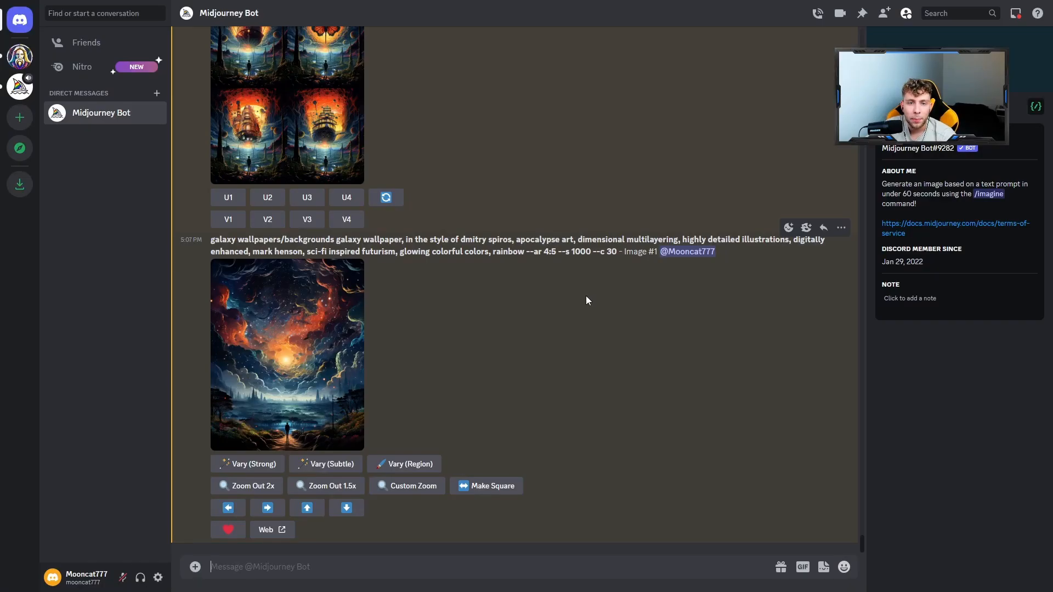
Step: Open the newest galaxy wallpaper for region variation and mark two rectangles, one over the upper sky and one over the lower landscape
{"action": "left_click", "coordinate": [416, 466]}
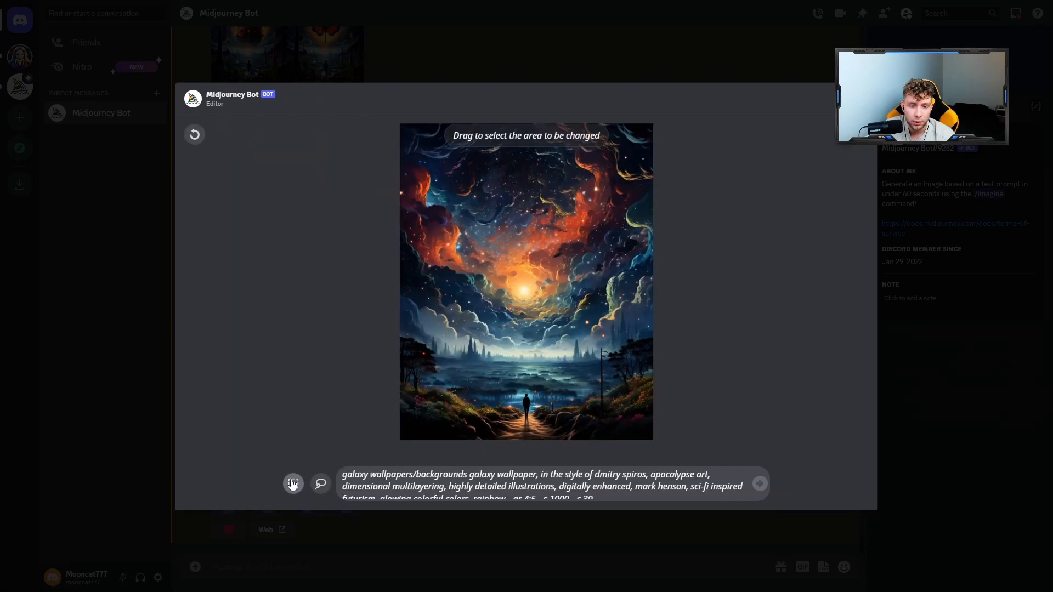
{"action": "left_click_drag", "start_coordinate": [393, 116], "coordinate": [677, 261]}
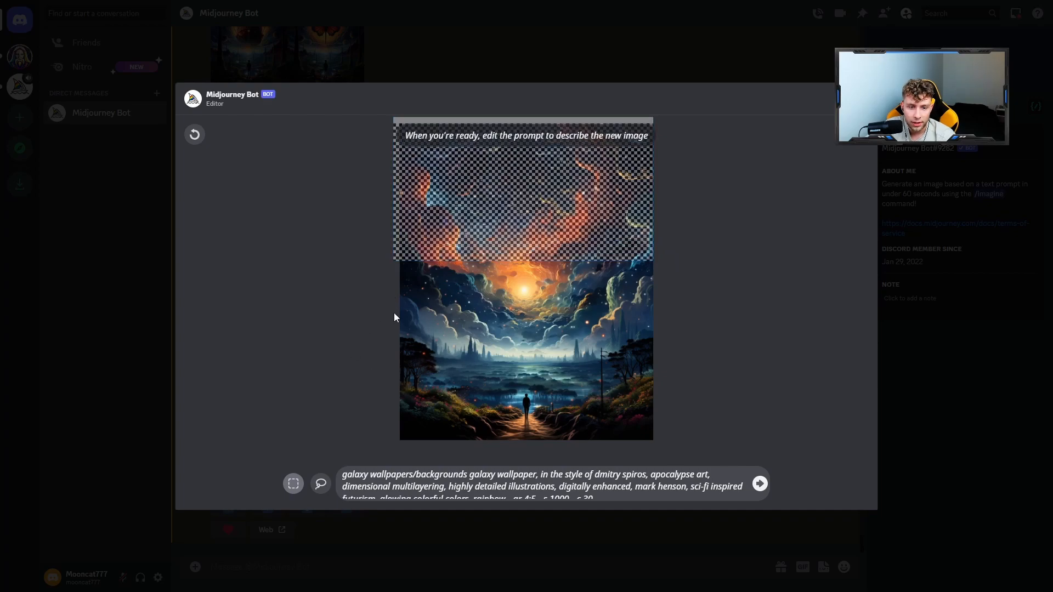
{"action": "mouse_move", "coordinate": [390, 318]}
{"action": "left_mouse_down"}
{"action": "mouse_move", "coordinate": [617, 391]}
{"action": "mouse_move", "coordinate": [712, 458]}
{"action": "left_mouse_up"}
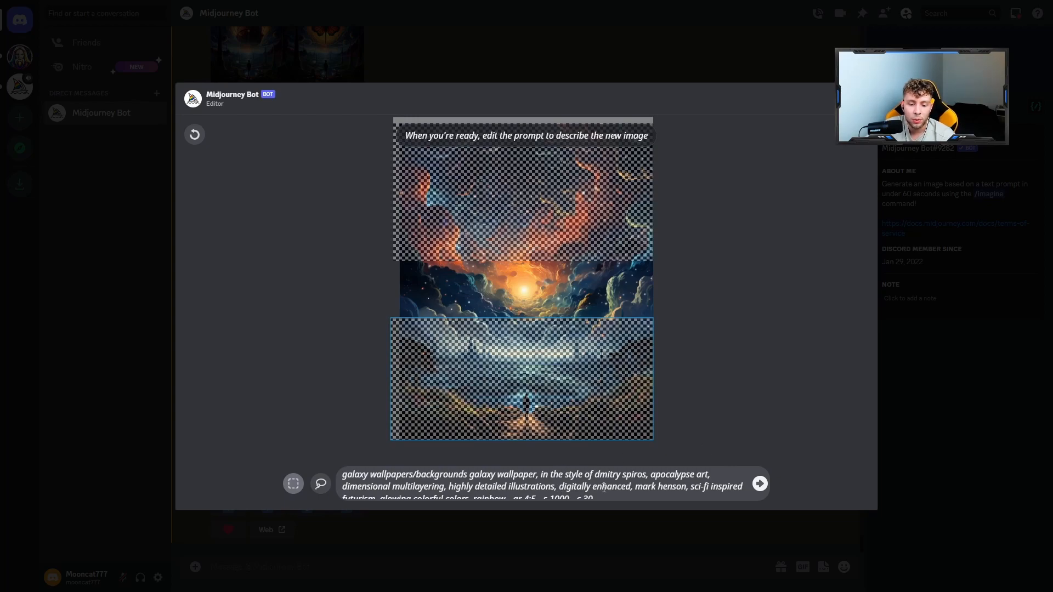
Step: Check the end of the existing galaxy wallpaper prompt and submit the two-region variation with that prompt
{"action": "scroll", "coordinate": [604, 488], "scroll_direction": "down", "scroll_amount": 1}
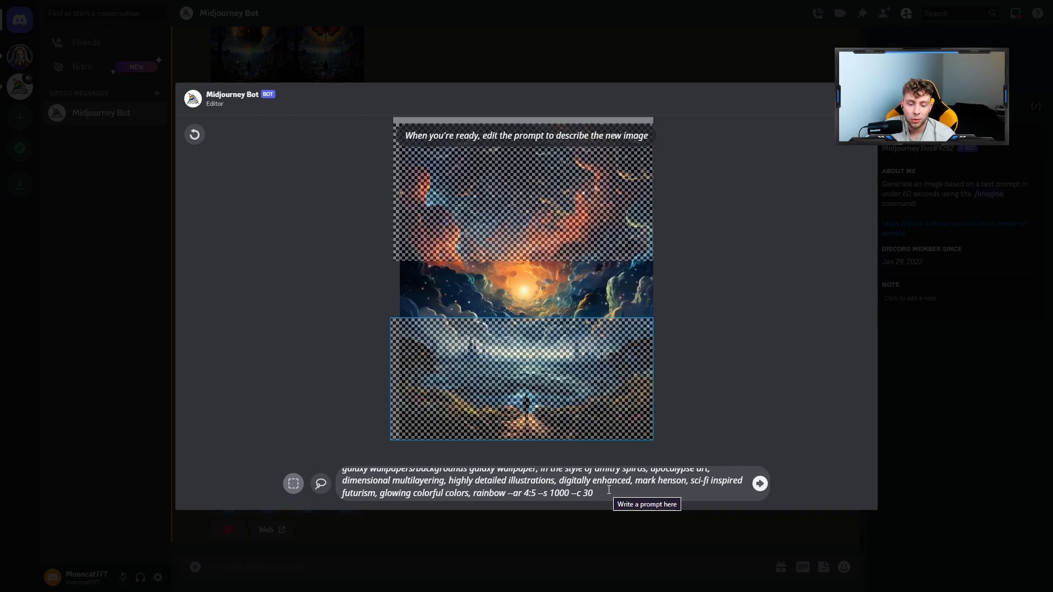
{"action": "left_click", "coordinate": [760, 483]}
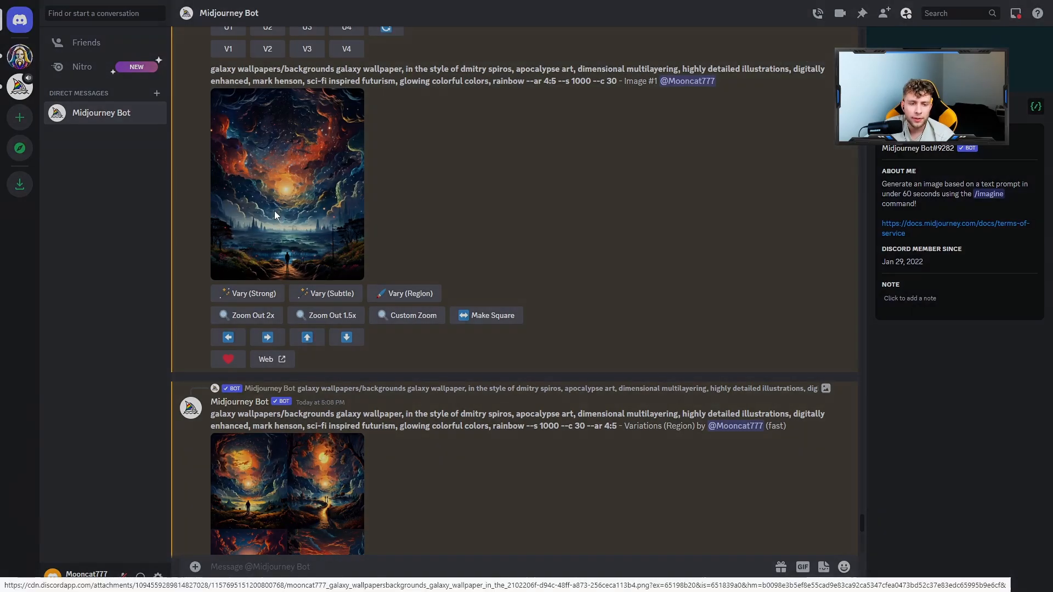
Step: View the original galaxy wallpaper enlarged and compare it with the upscaled region variations Image #1 and Image #4
{"action": "left_click", "coordinate": [274, 211]}
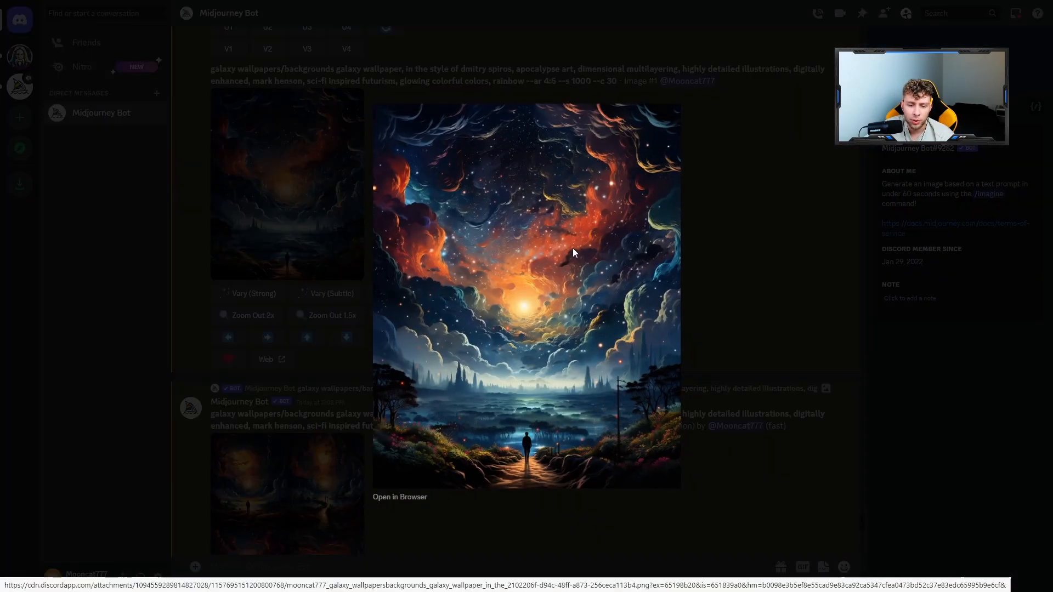
{"action": "left_click", "coordinate": [798, 266]}
{"action": "scroll", "coordinate": [380, 301], "scroll_direction": "up", "scroll_amount": 5}
{"action": "scroll", "coordinate": [380, 300], "scroll_direction": "down", "scroll_amount": 3}
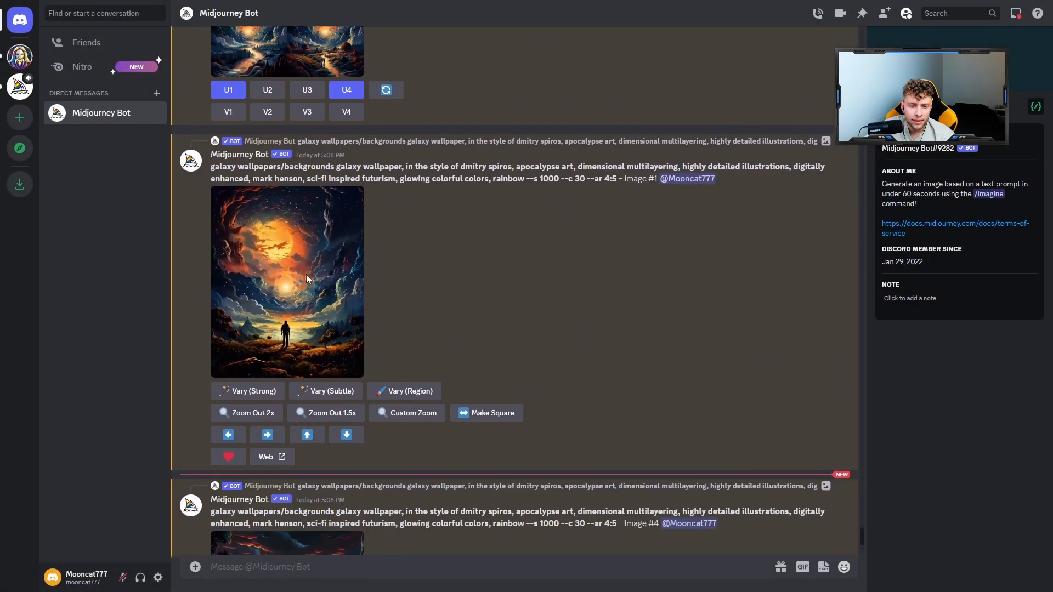
{"action": "left_click", "coordinate": [284, 265]}
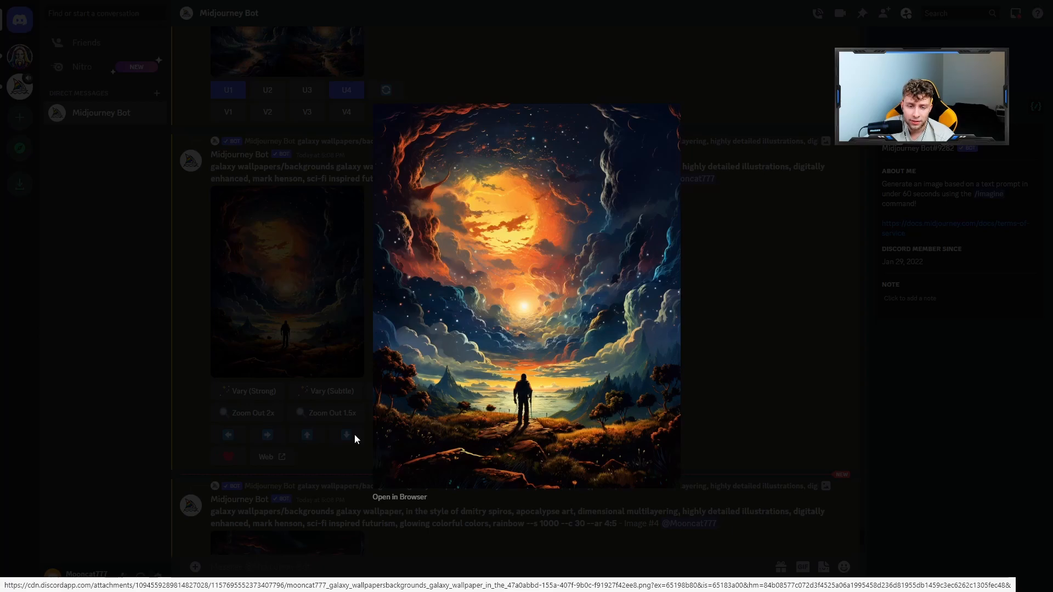
{"action": "left_click", "coordinate": [726, 359]}
{"action": "scroll", "coordinate": [300, 339], "scroll_direction": "down", "scroll_amount": 5}
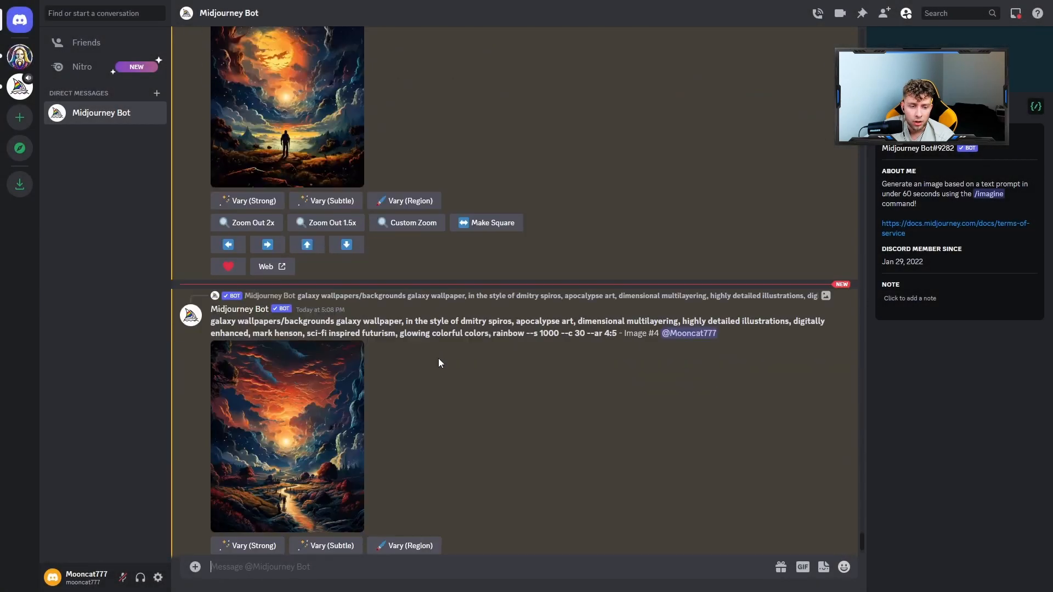
{"action": "left_click", "coordinate": [301, 339]}
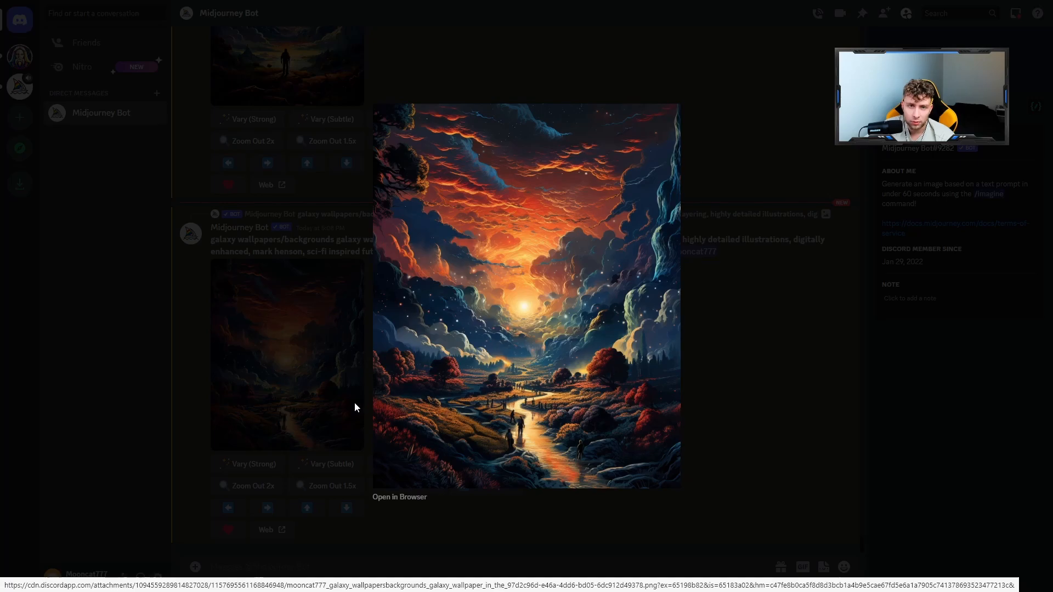
{"action": "left_click", "coordinate": [743, 315]}
Step: Vary the original wallpaper's marked regions with "A big cloud that is a bright yellow color, in the style of dan mumford, light bronze and azure, dreamscape portraiture…"
{"action": "scroll", "coordinate": [455, 220], "scroll_direction": "up", "scroll_amount": 15}
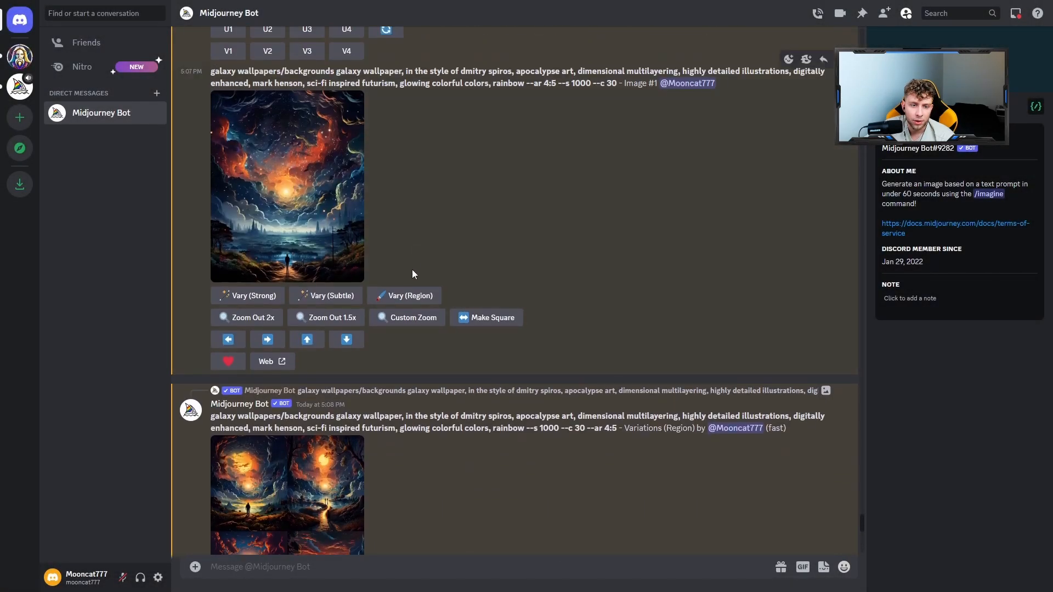
{"action": "left_click", "coordinate": [403, 297]}
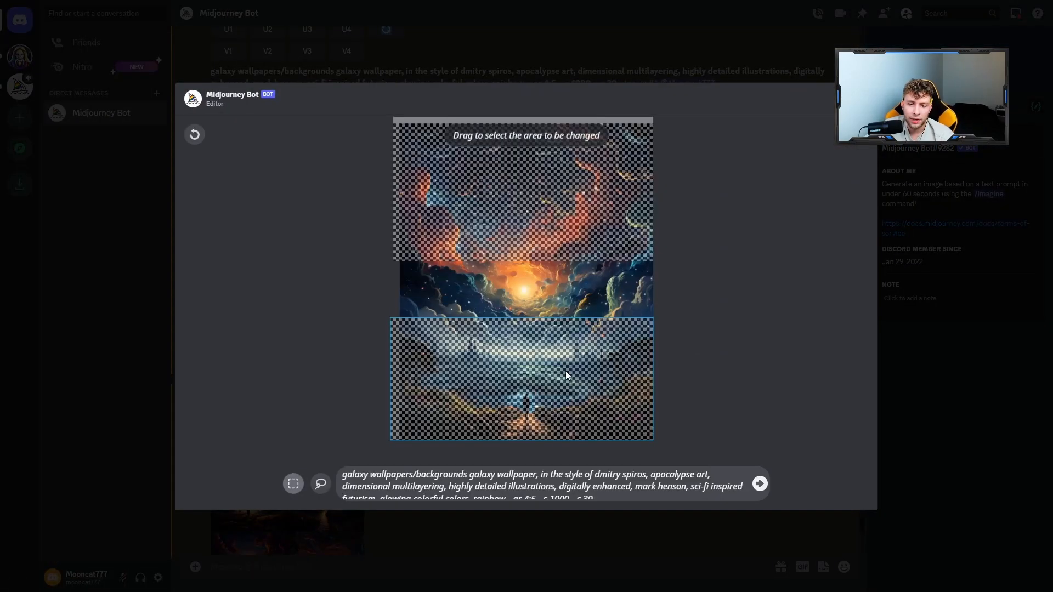
{"action": "left_click", "coordinate": [618, 491]}
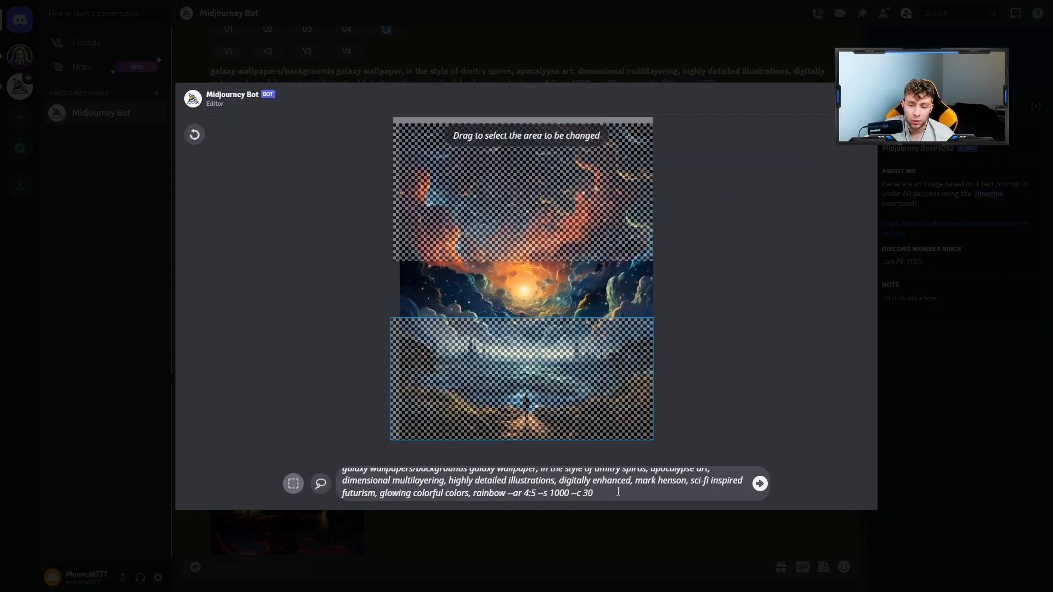
{"action": "type", "text": "A big cloud that is a bright yellow color, in the style of dan mumford, light bronze and azure, dreamscape portraiture, viktor vasnetsov, futuristic cityscapes, light blue and purple, 32k uhd, glowing colorful colors, rainbow"}
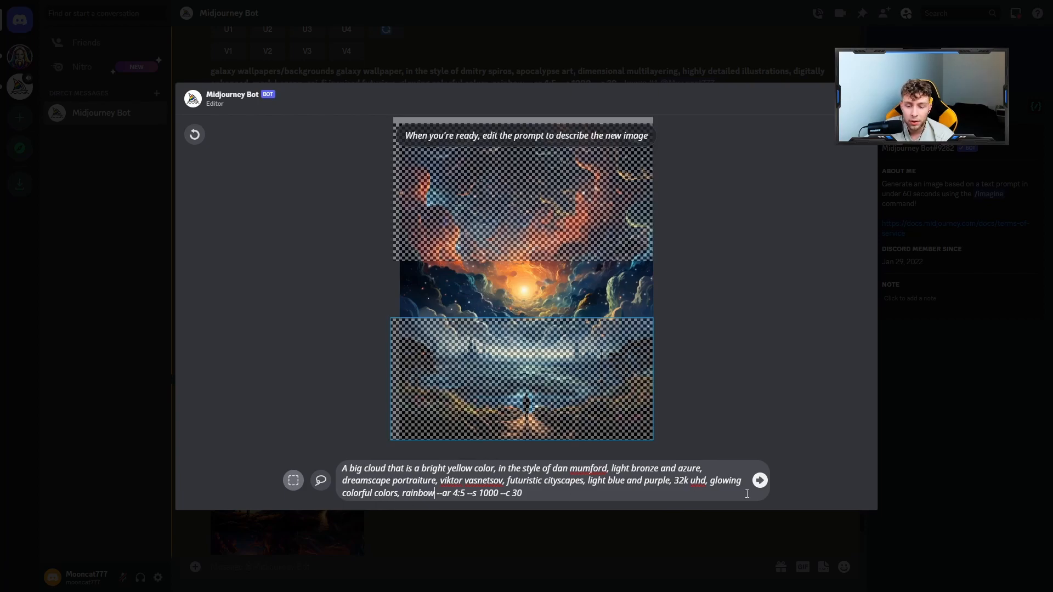
{"action": "left_click", "coordinate": [760, 481]}
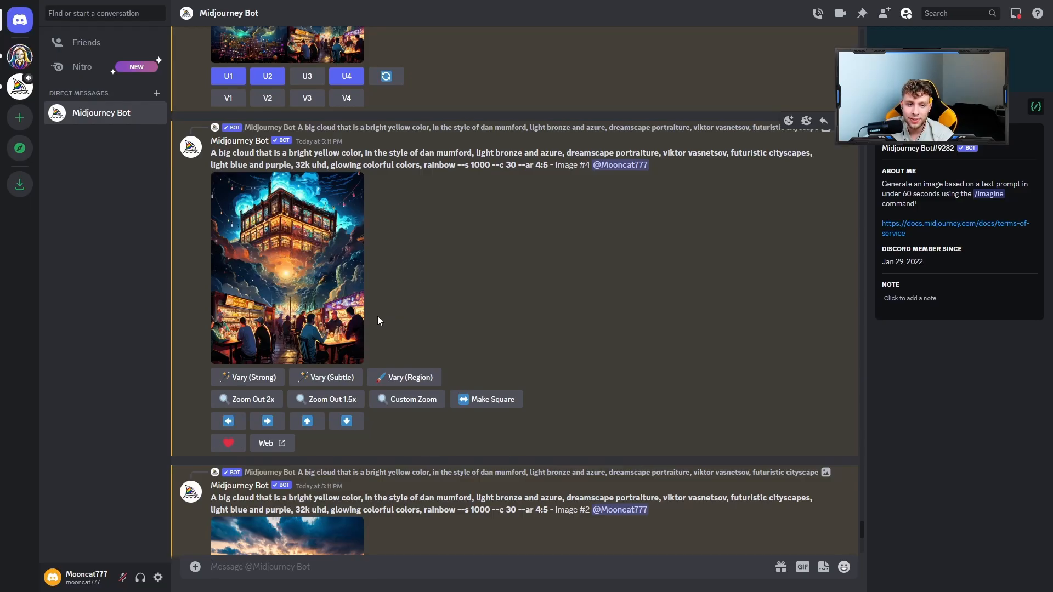
Step: View the upscaled yellow-cloud variations Image #4, Image #2 and Image #1 at enlarged size
{"action": "left_click", "coordinate": [319, 307]}
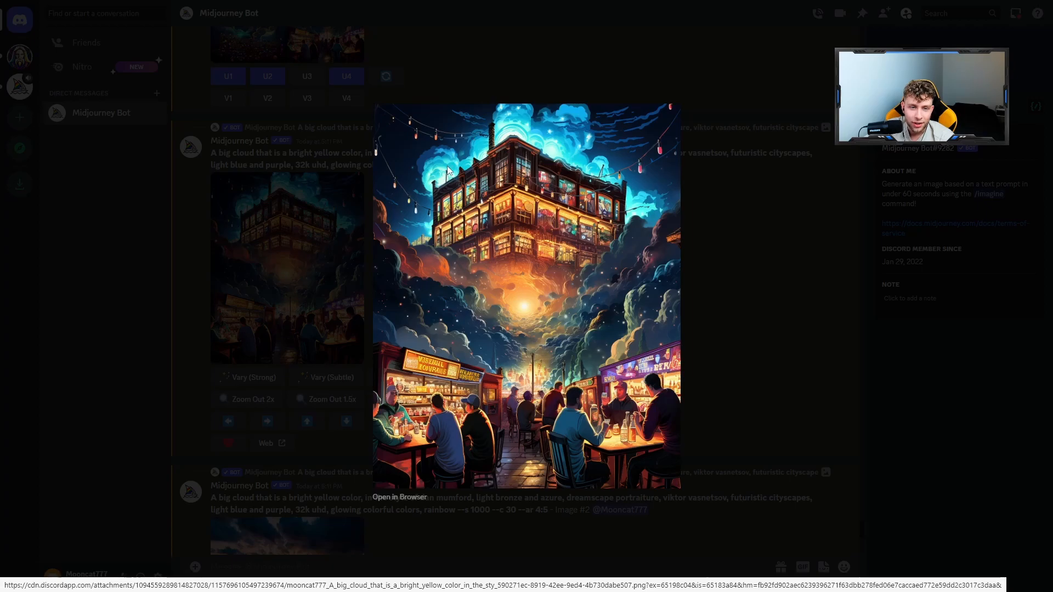
{"action": "left_click", "coordinate": [740, 269]}
{"action": "scroll", "coordinate": [373, 329], "scroll_direction": "down", "scroll_amount": 6}
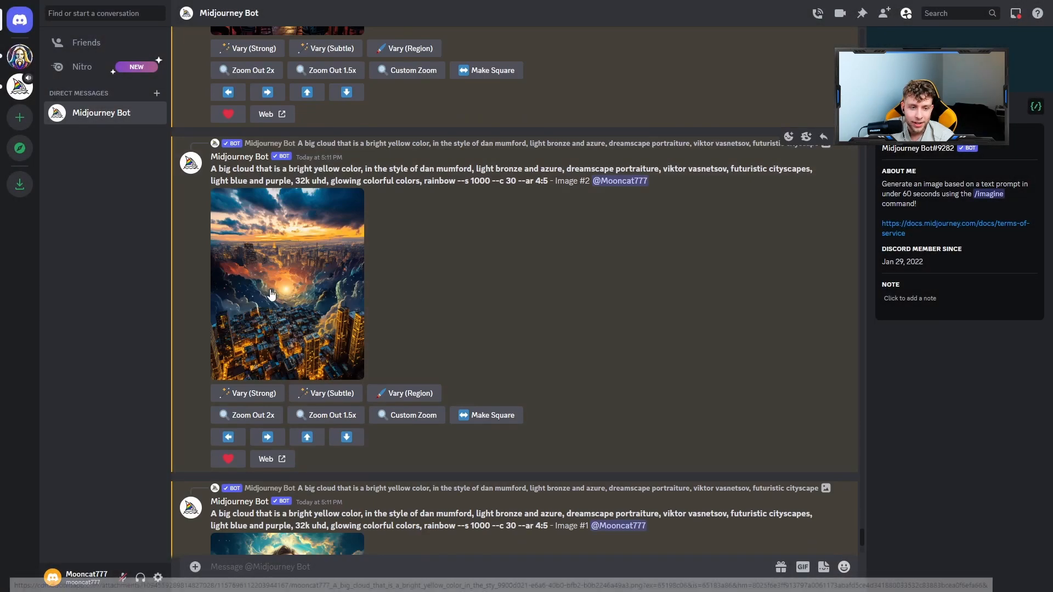
{"action": "left_click", "coordinate": [270, 294]}
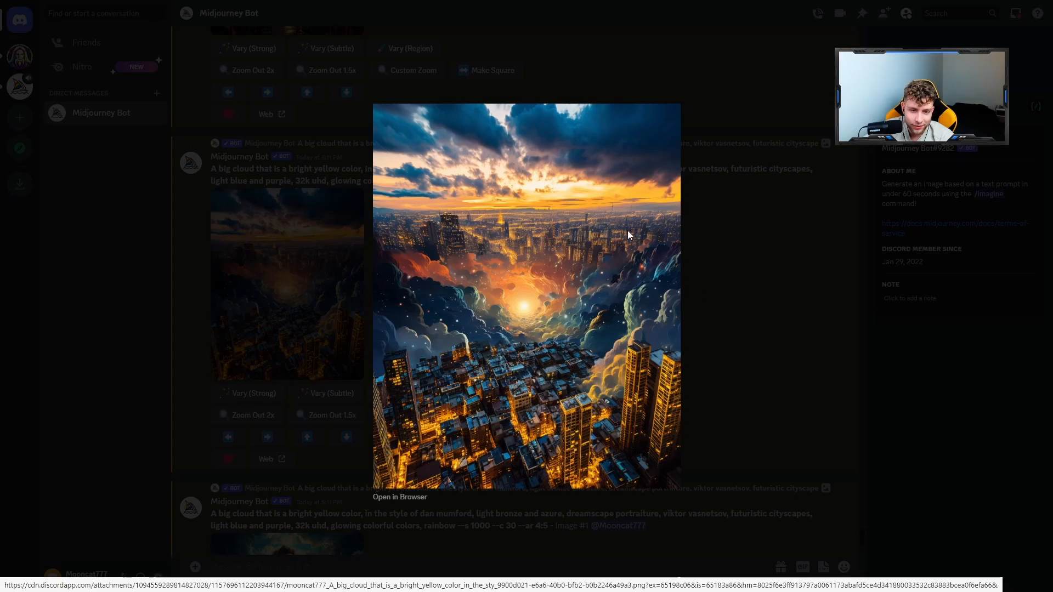
{"action": "left_click", "coordinate": [760, 288]}
{"action": "scroll", "coordinate": [363, 318], "scroll_direction": "down", "scroll_amount": 5}
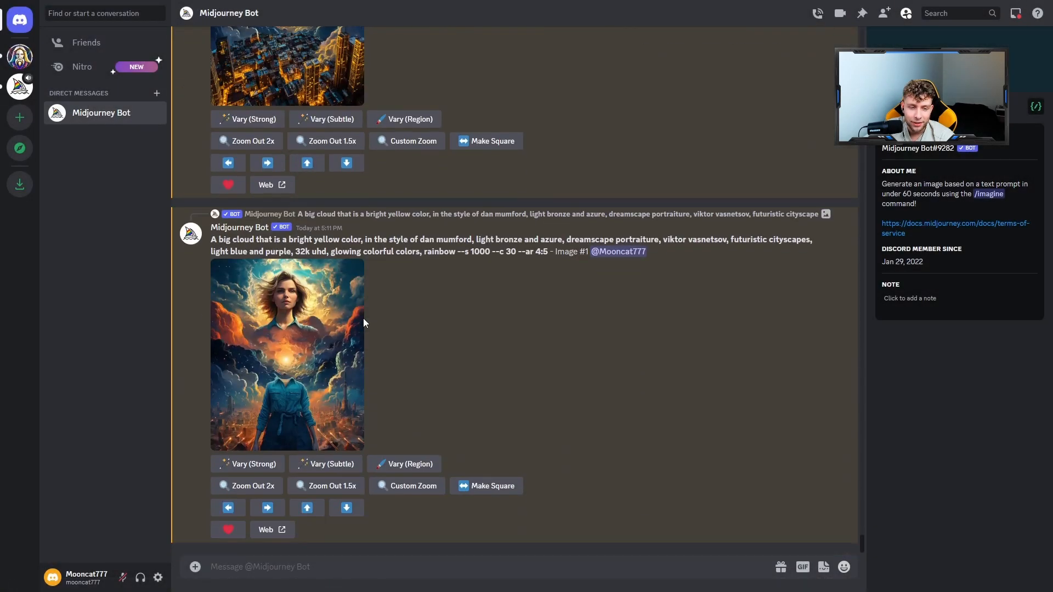
{"action": "left_click", "coordinate": [317, 314]}
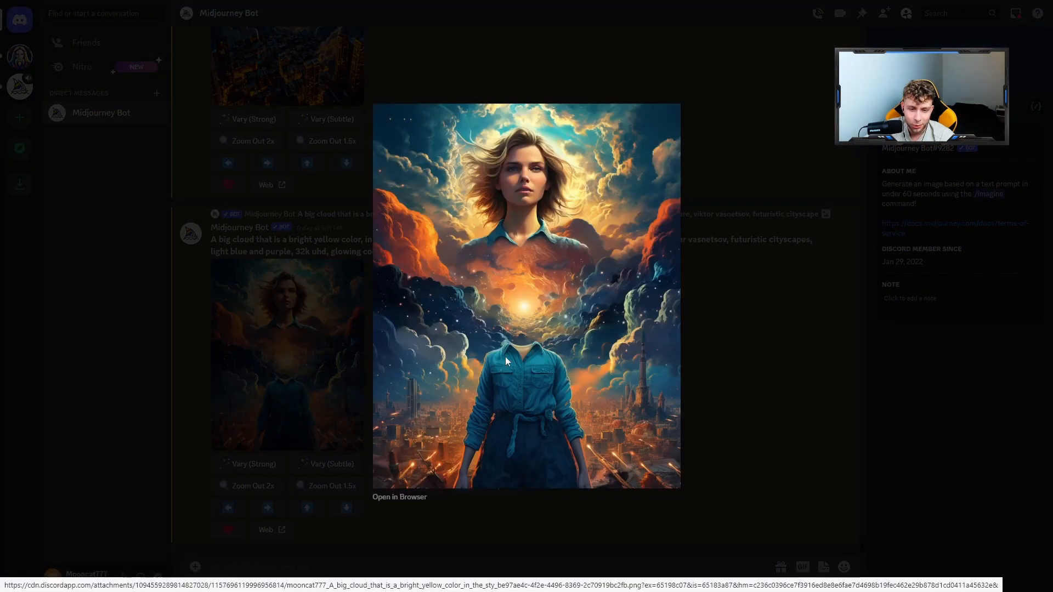